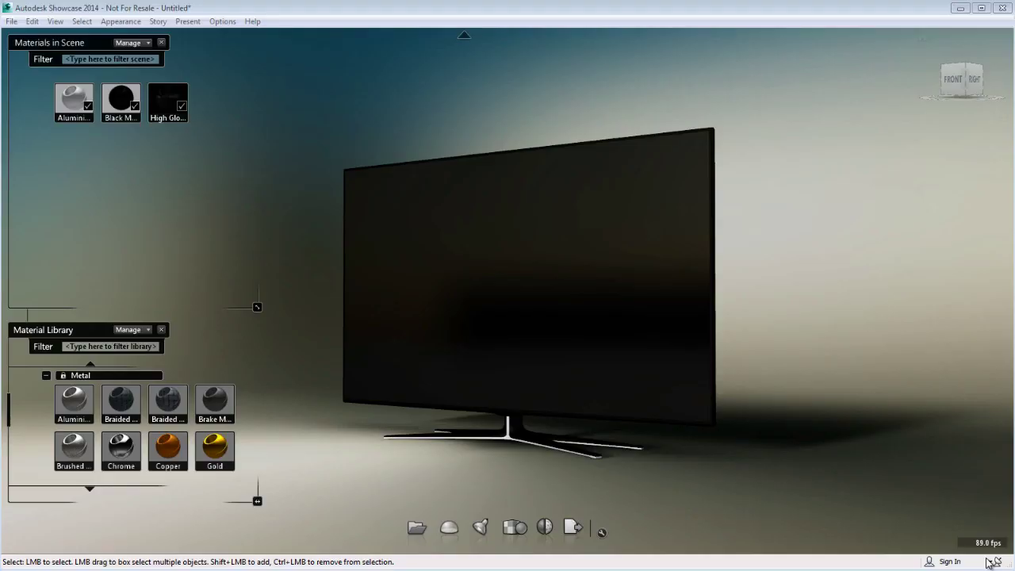
- Tumble the camera with an Alt-drag so the TV model faces the front
mouse_move(530, 329)
alt+mouse_down()
mouse_move(512, 338)
mouse_move(653, 301)
mouse_move(830, 302)
mouse_move(385, 312)
mouse_move(249, 262)
mouse_move(544, 324)
alt+mouse_up()
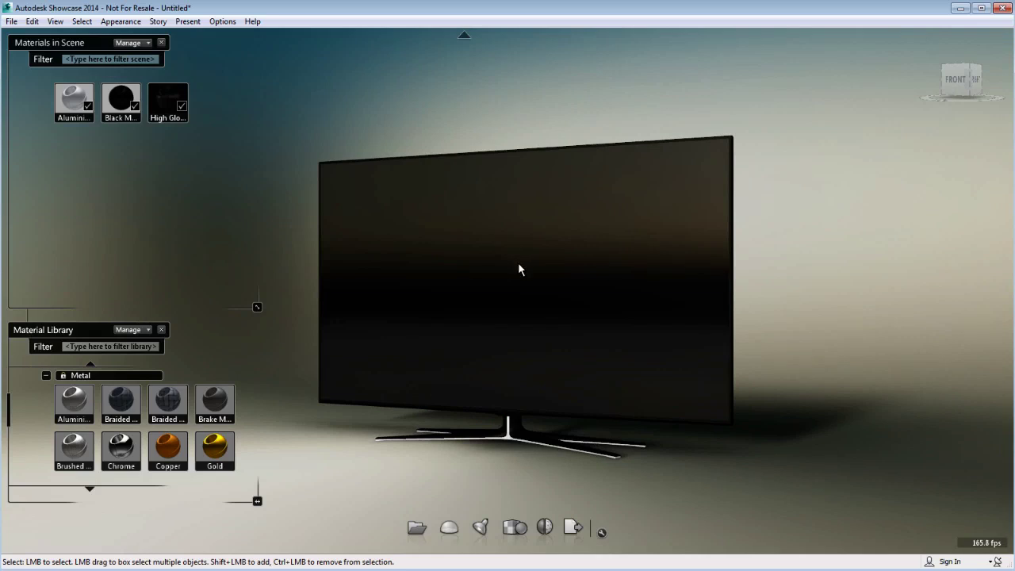
- Collapse Metal, expand Miscellaneous, and add its Generic material to Materials in Scene
right_click(120, 105)
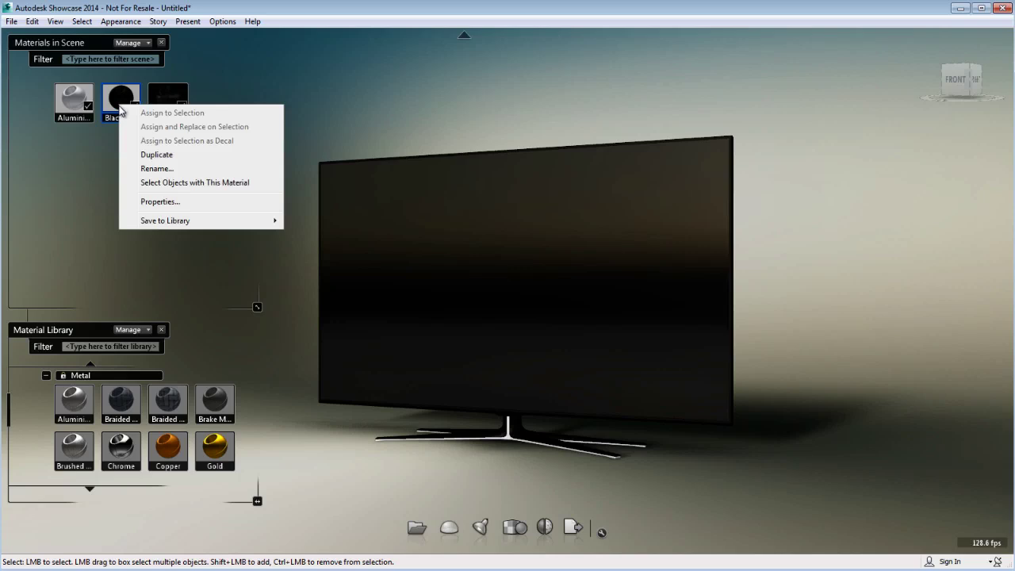
click(46, 378)
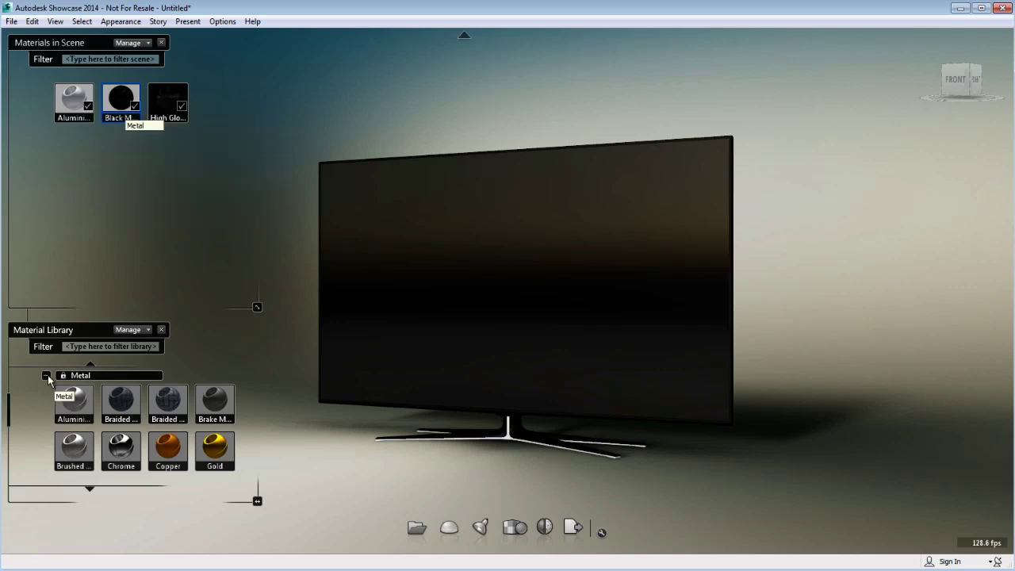
click(46, 376)
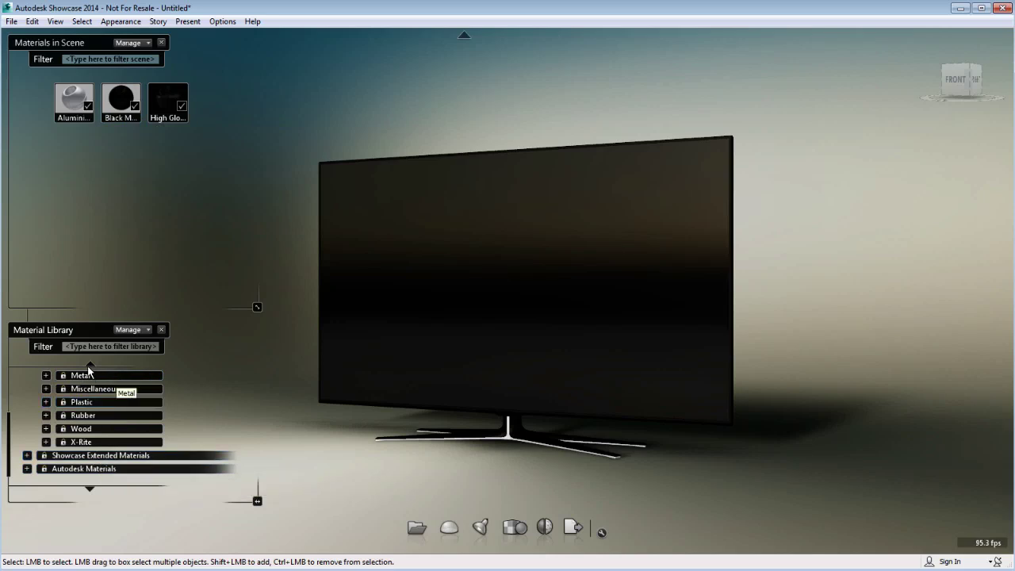
click(46, 389)
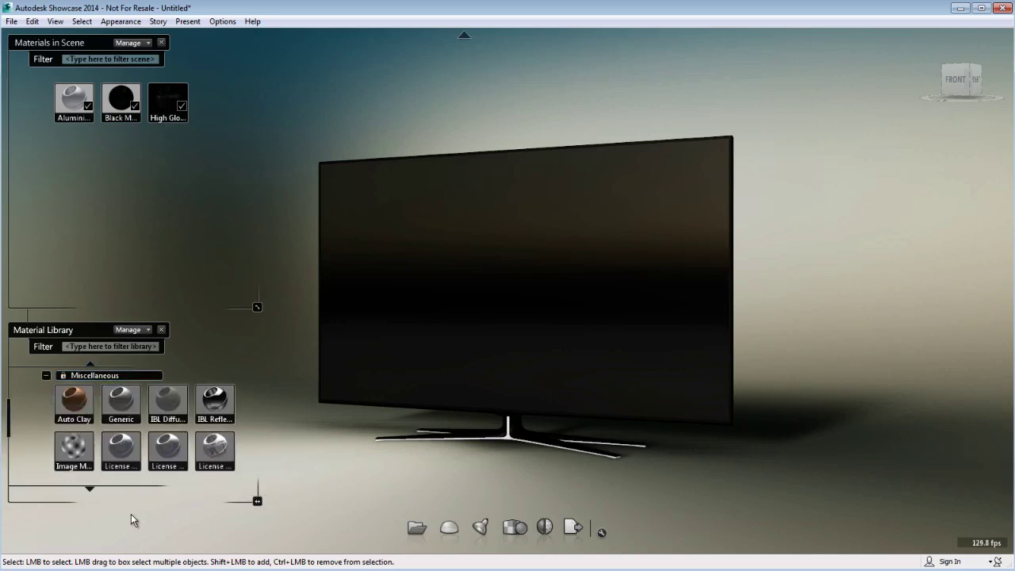
double_click(123, 409)
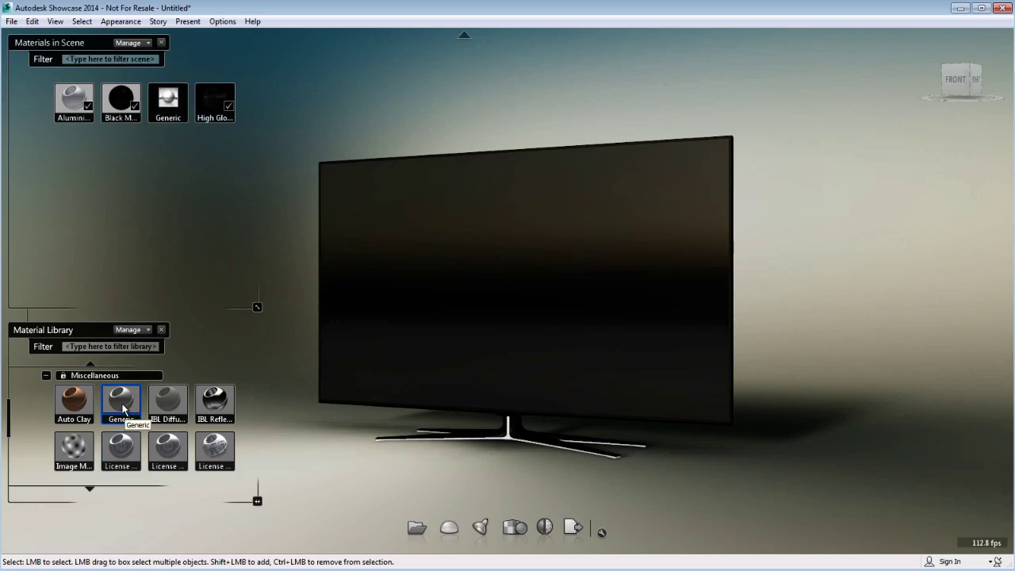
right_click(159, 105)
- Use the TV-samsung Autodesk_corporate_wallpaper JPG as Generic's colour, with Triplanar mapping
click(212, 199)
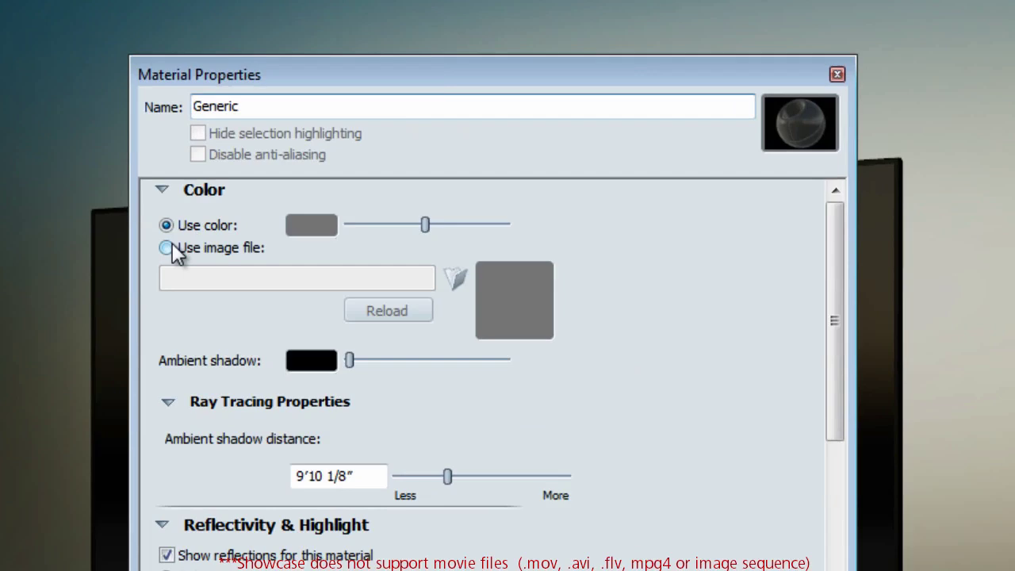
click(167, 247)
click(455, 277)
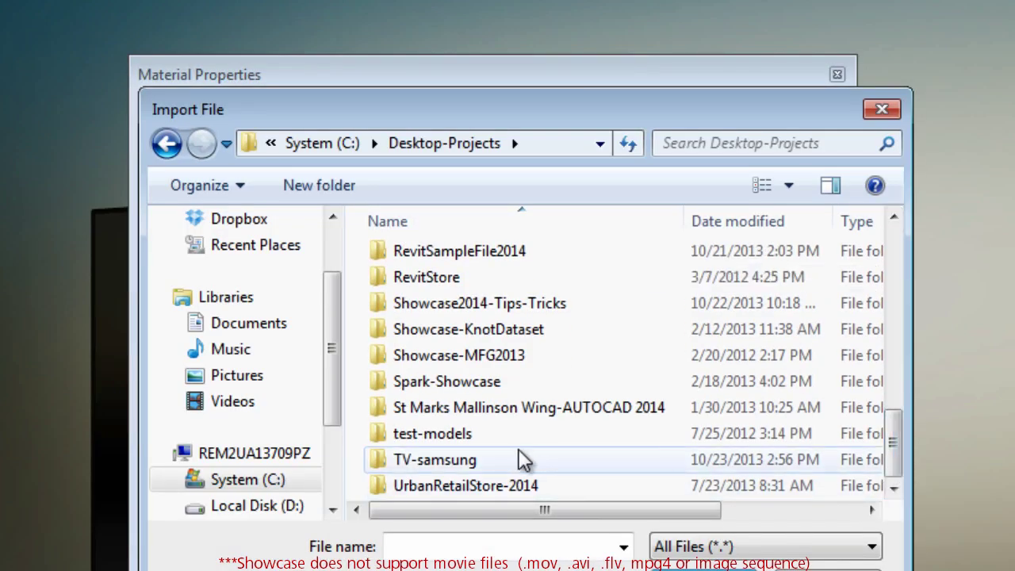
double_click(473, 464)
click(469, 362)
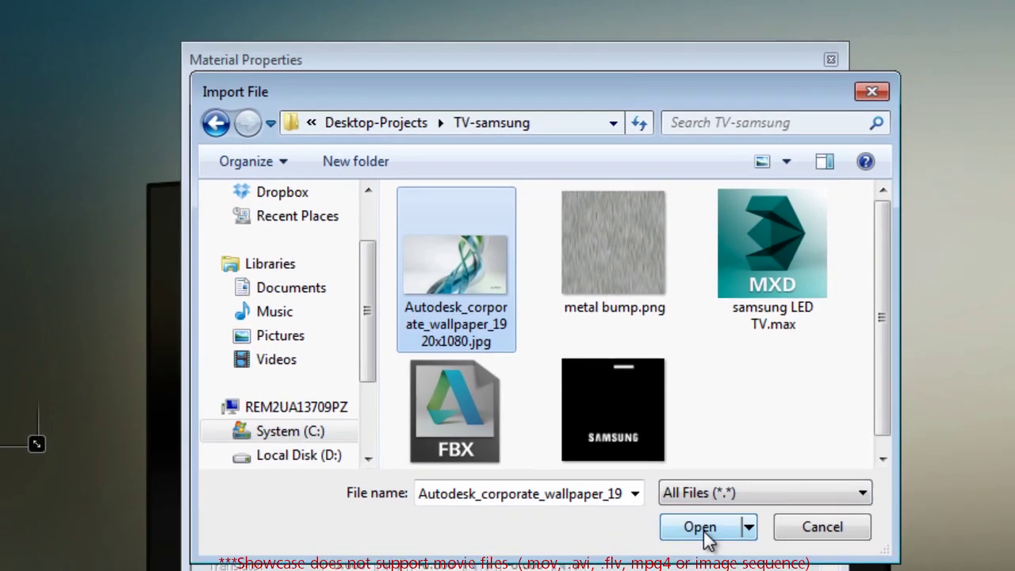
click(702, 528)
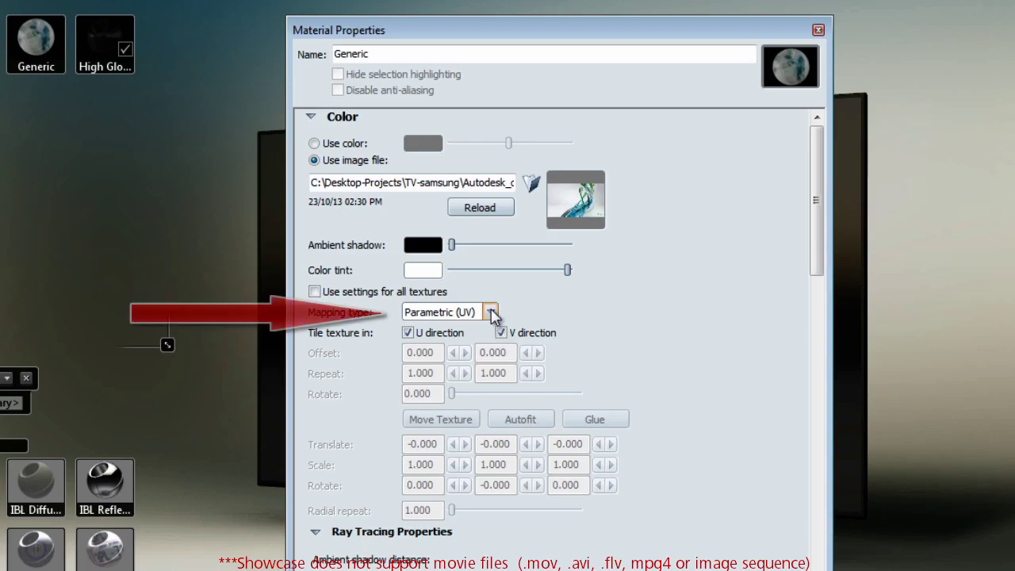
click(491, 313)
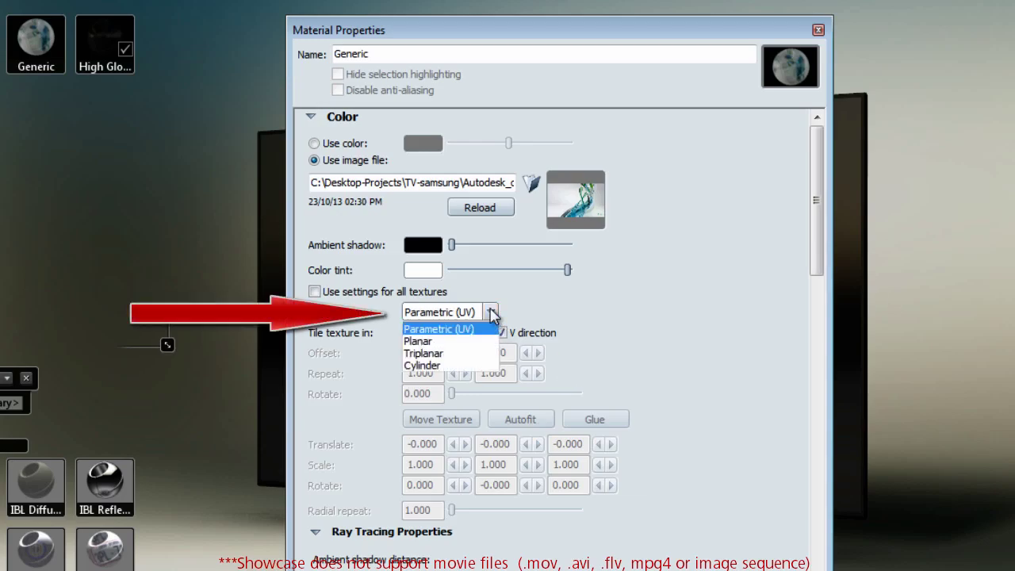
click(453, 353)
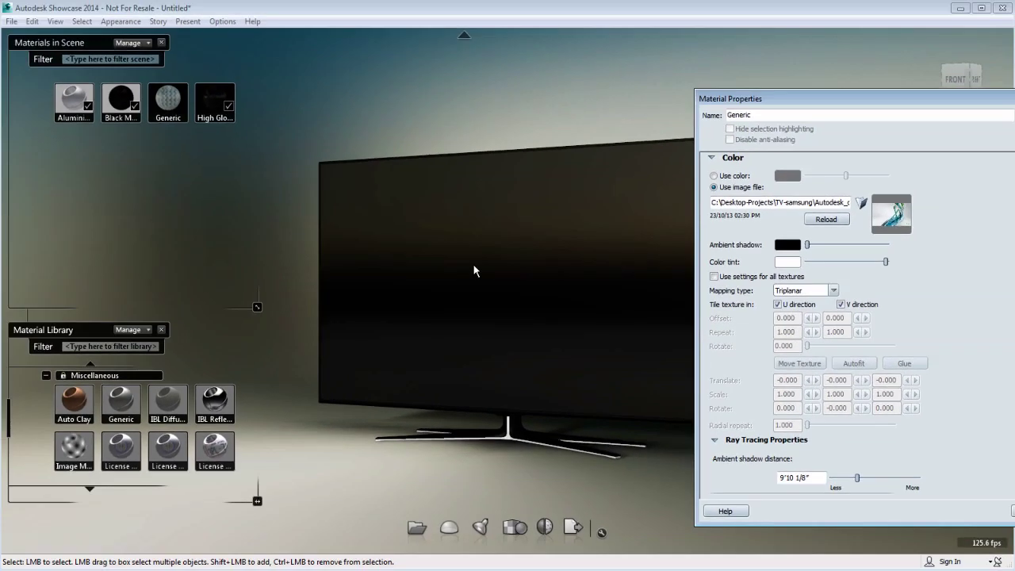
- Put Generic on the selected TV screen, autofit its texture, and enter Move Texture mode
click(474, 271)
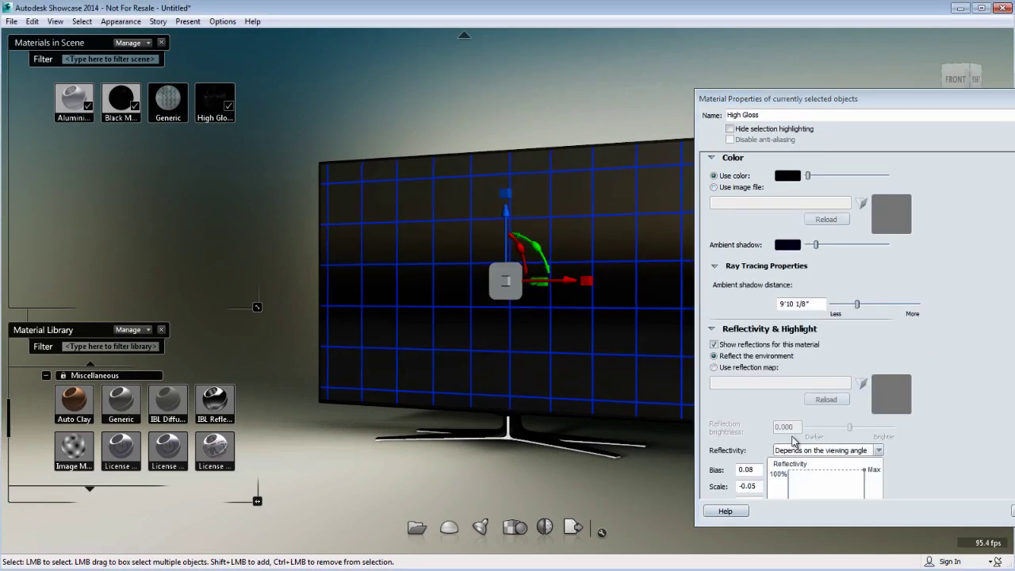
scroll(801, 317, down, 5)
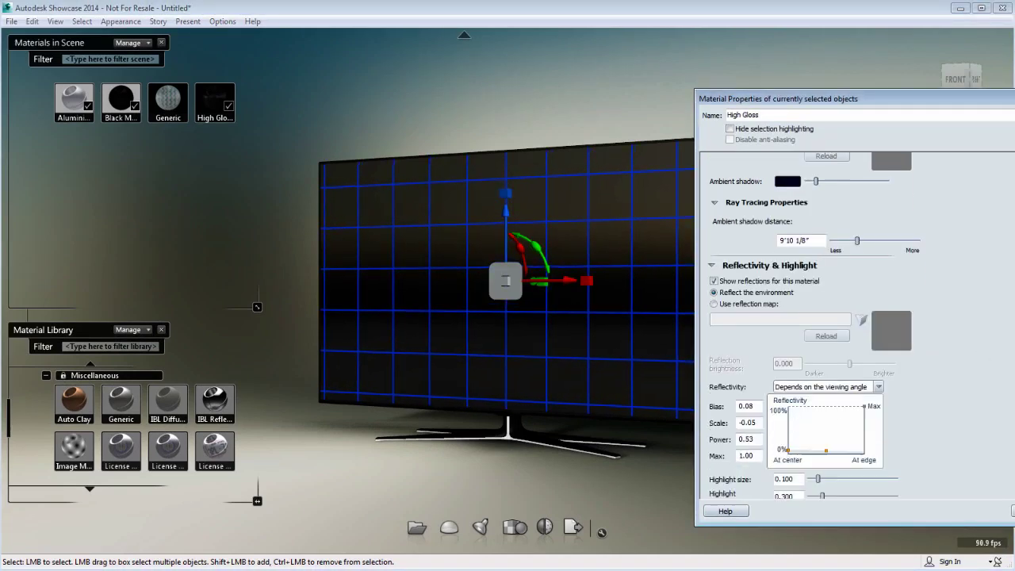
scroll(801, 317, up, 5)
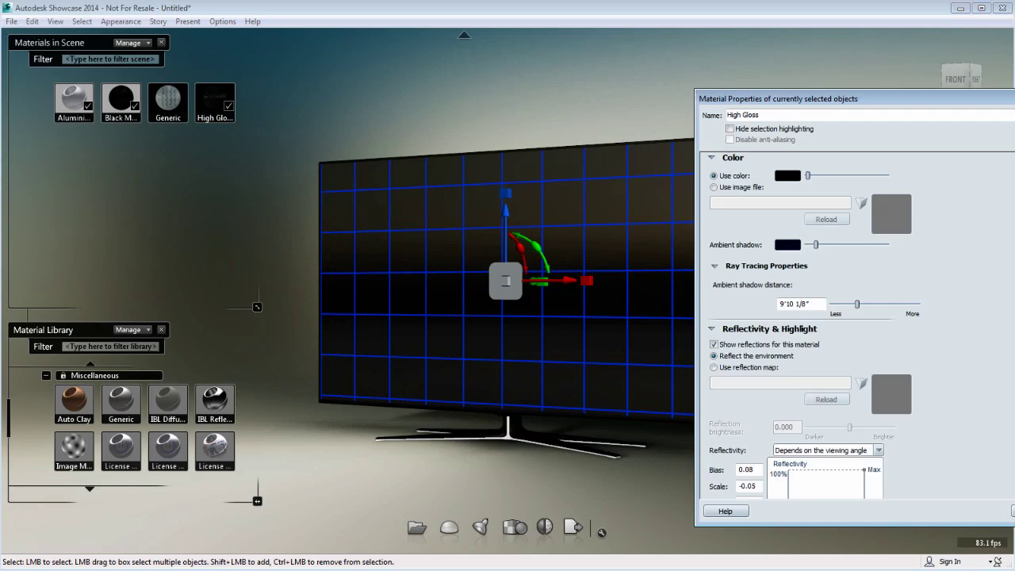
double_click(168, 106)
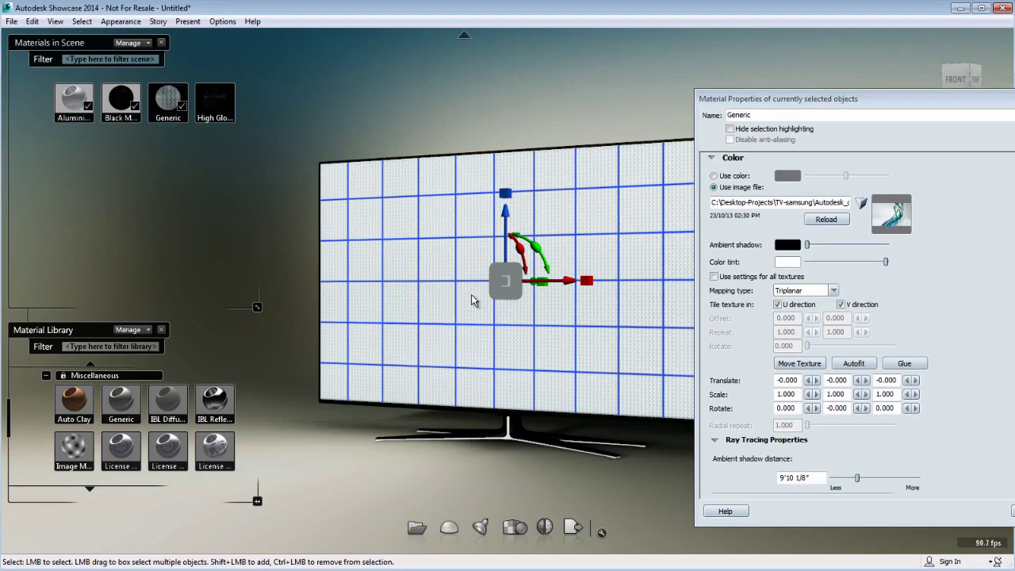
middle_drag(444, 309, 347, 313)
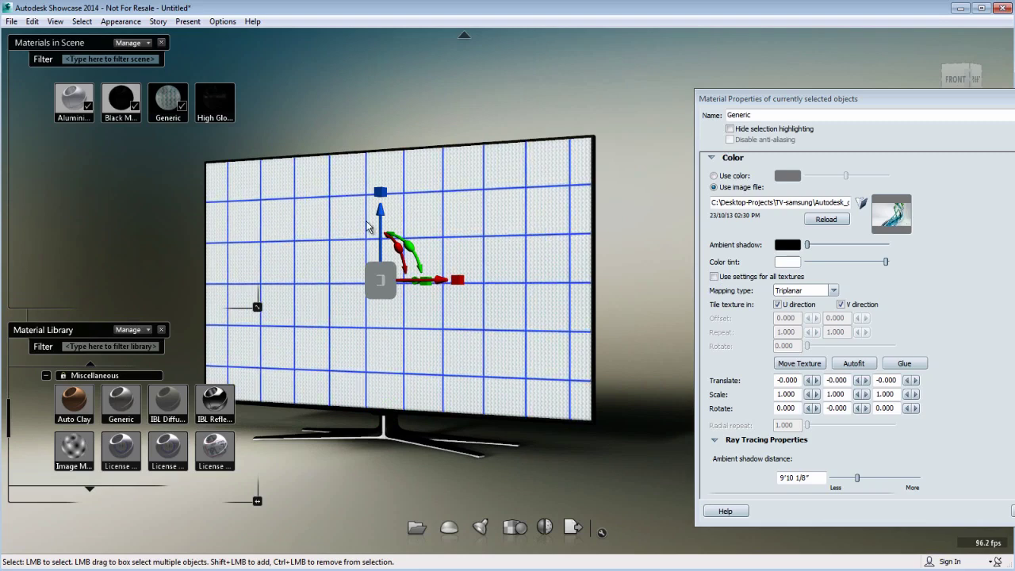
click(859, 366)
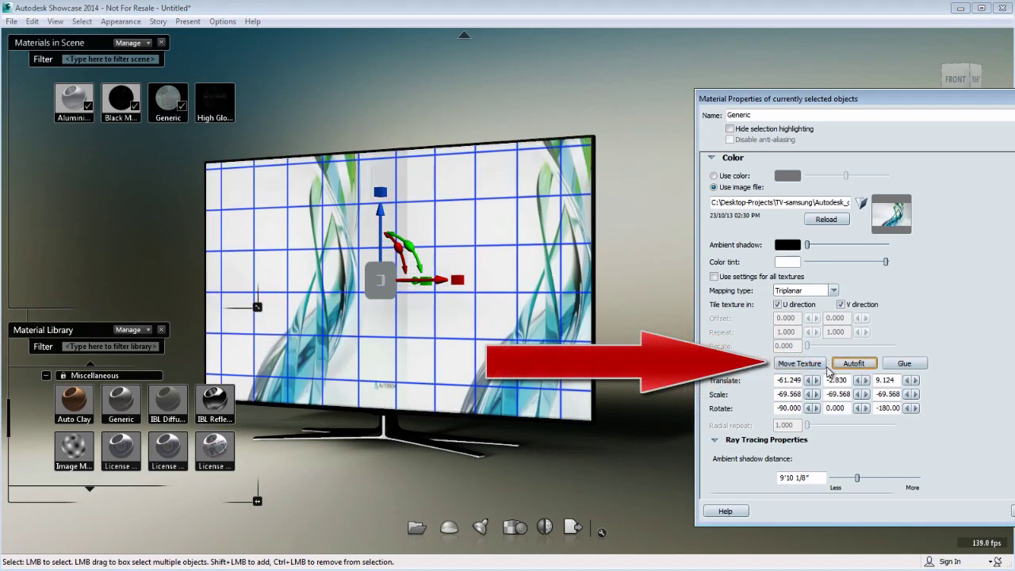
click(803, 366)
- Stretch and shift the wallpaper with the X handle, glue it, and turn the TV front-on
drag(635, 412, 452, 406)
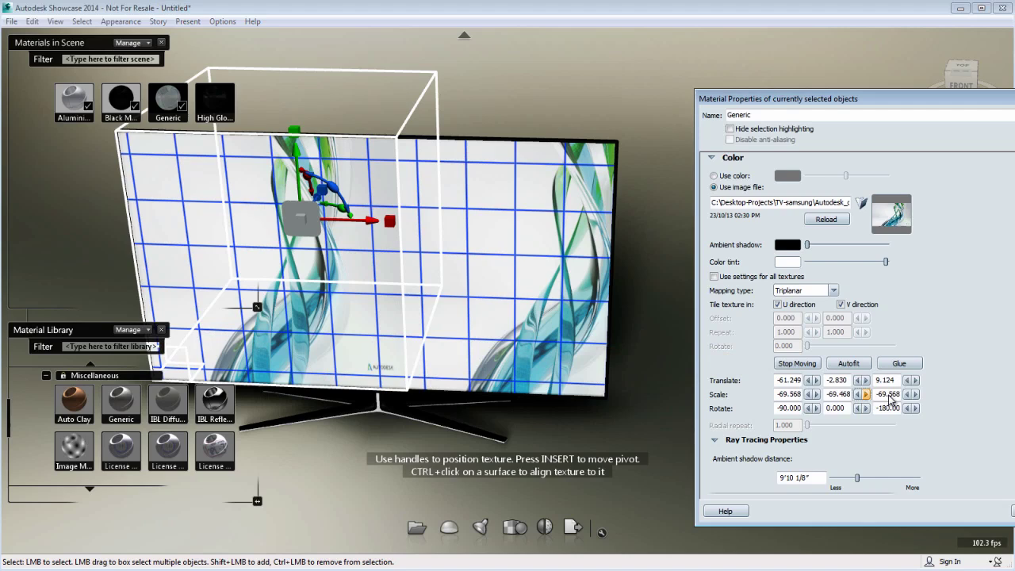
click(865, 394)
key(ctrl+z)
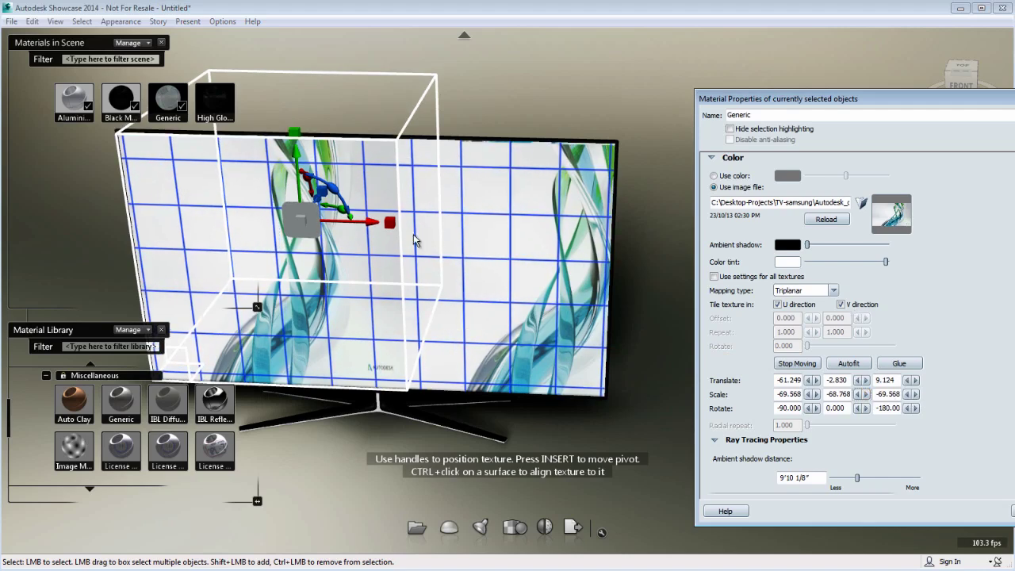
drag(390, 221, 558, 243)
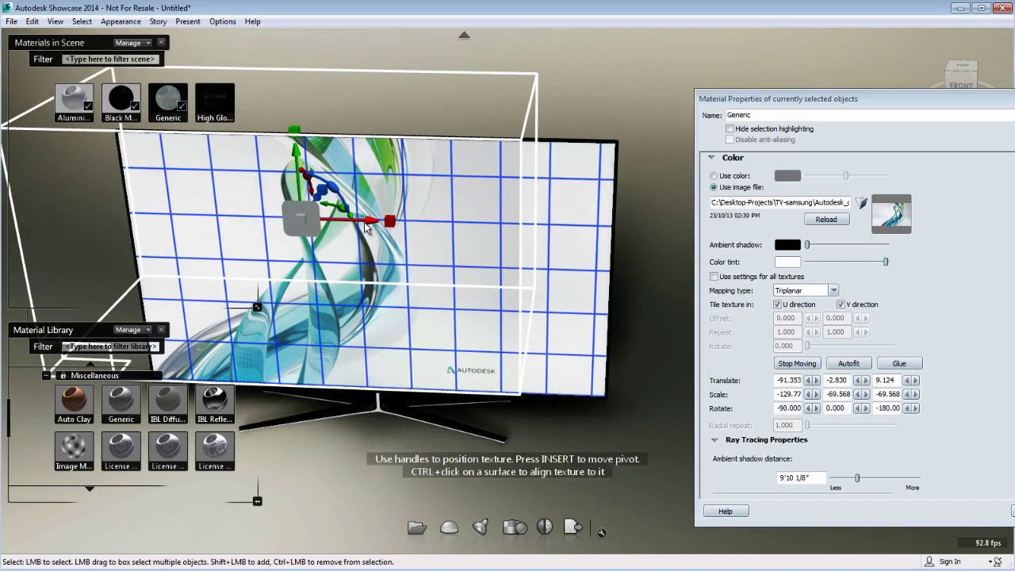
drag(390, 221, 454, 230)
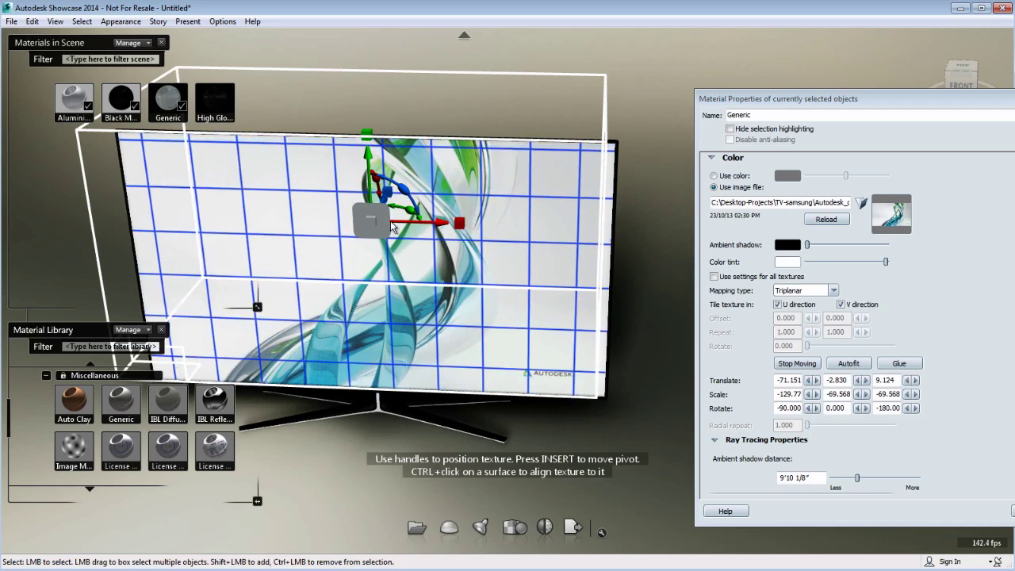
mouse_move(458, 230)
mouse_down()
mouse_move(449, 227)
mouse_move(457, 227)
mouse_up()
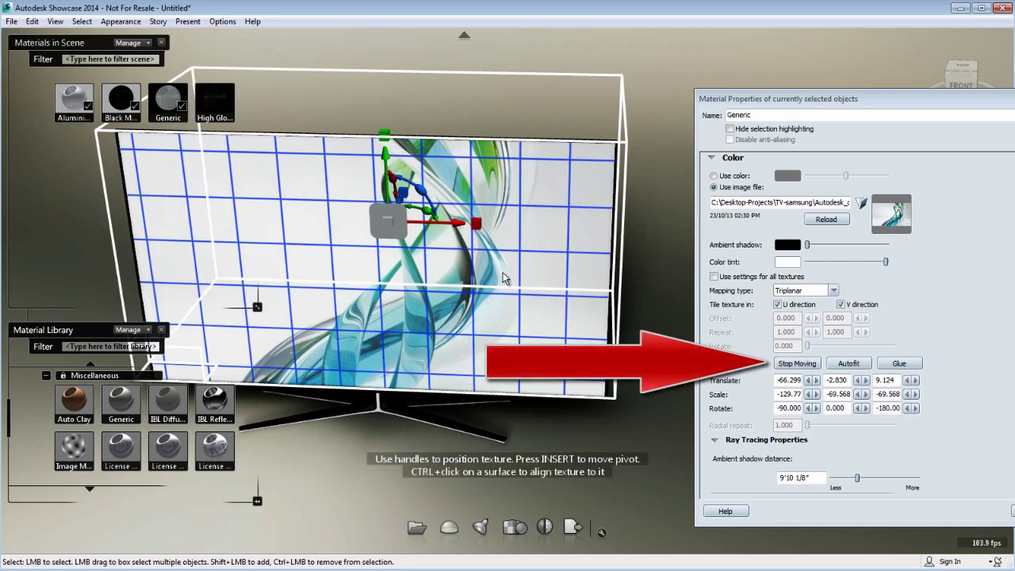
click(892, 363)
drag(450, 303, 408, 272)
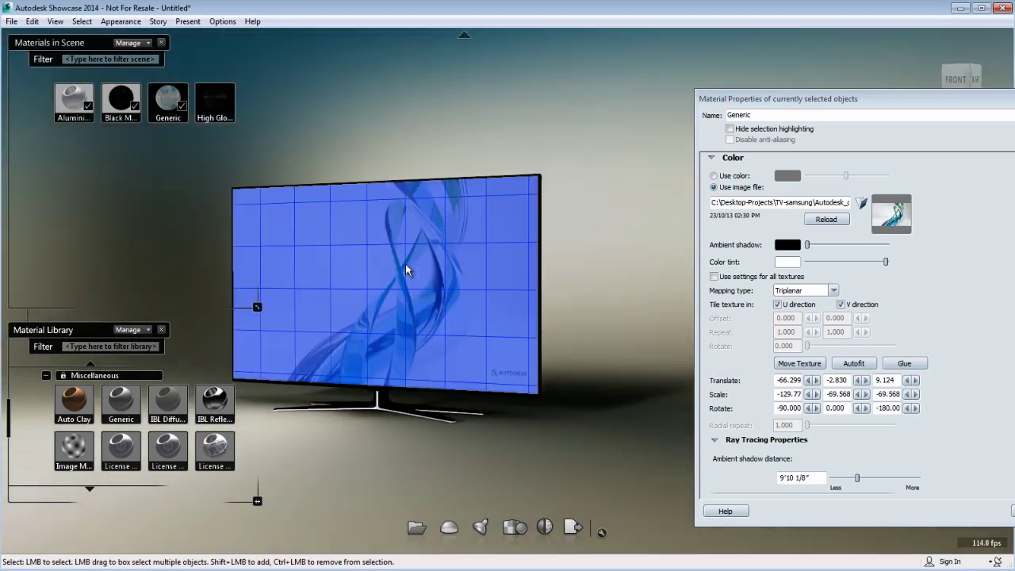
- Close Material Properties and rename the Generic material to TVon
click(631, 283)
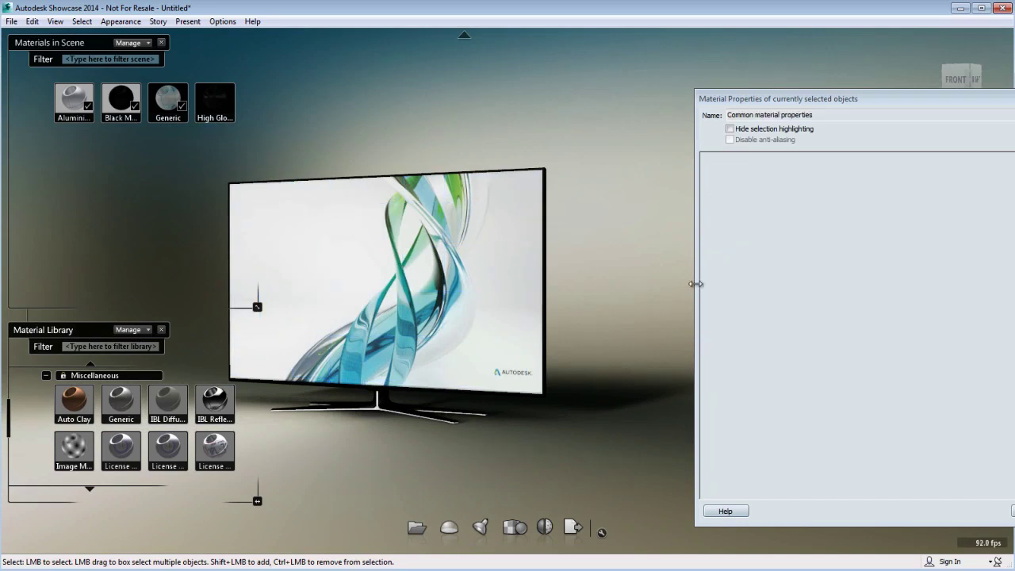
drag(908, 103, 516, 105)
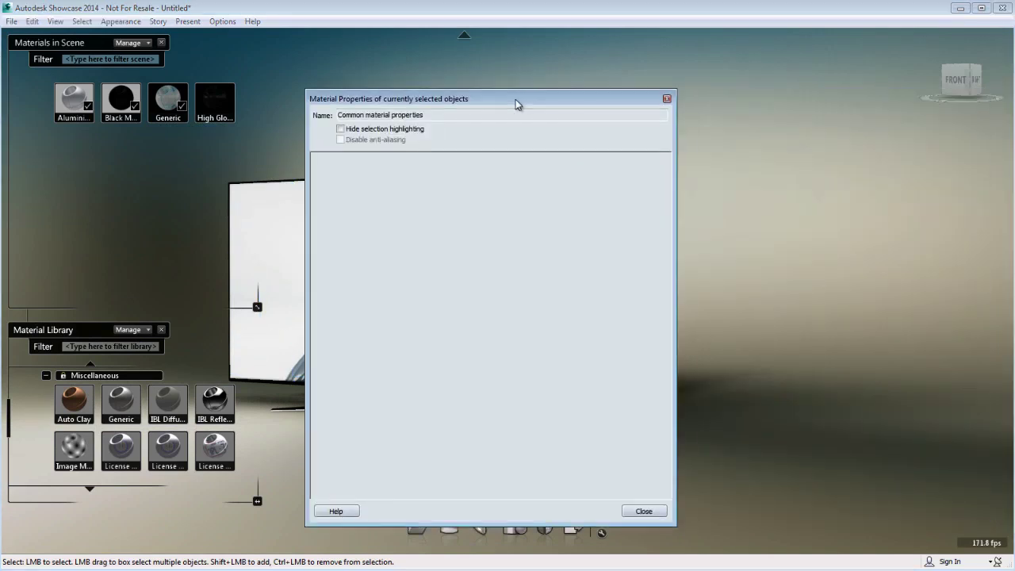
click(667, 99)
right_click(164, 122)
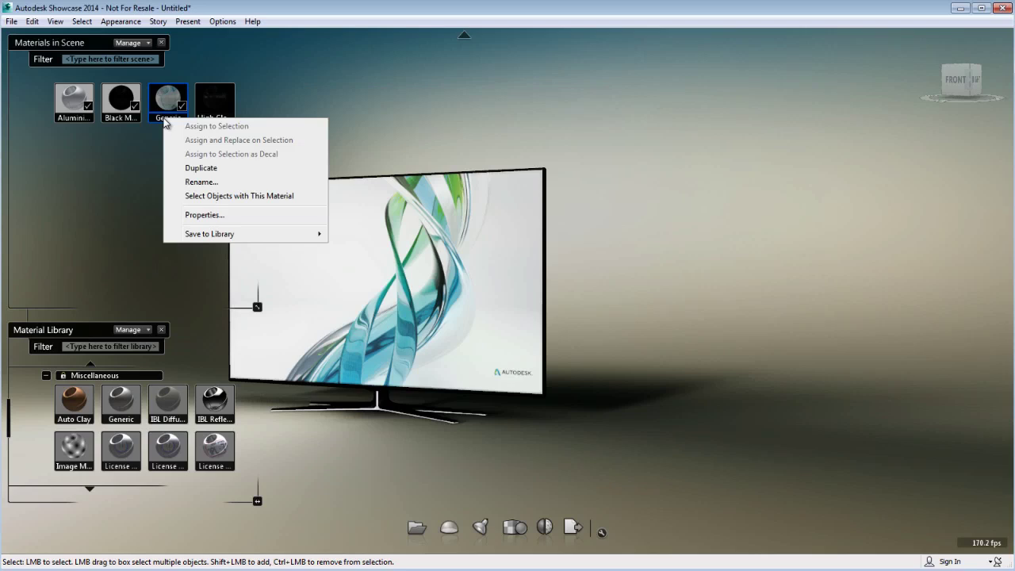
click(211, 182)
text(TVon)
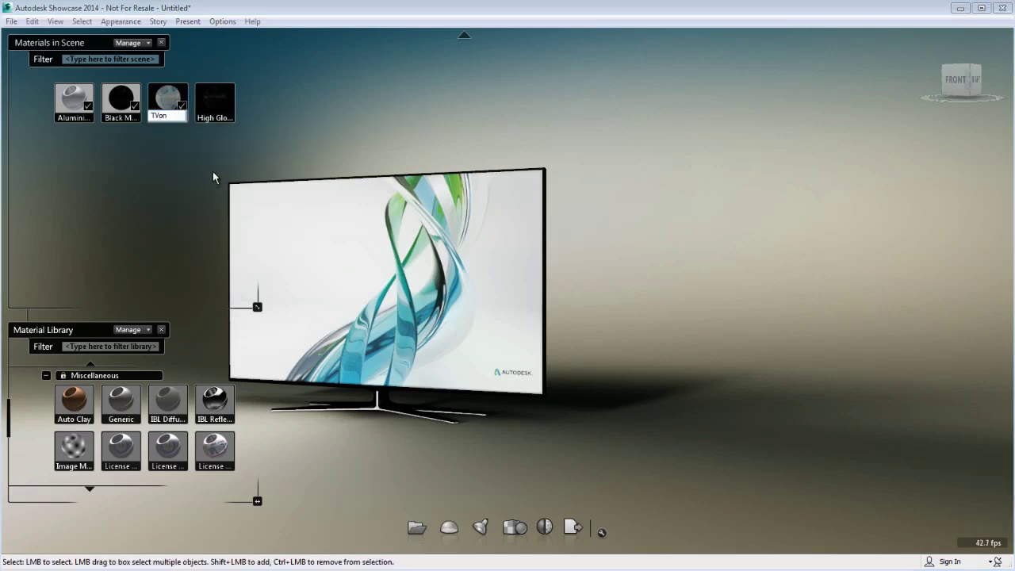
key(Return)
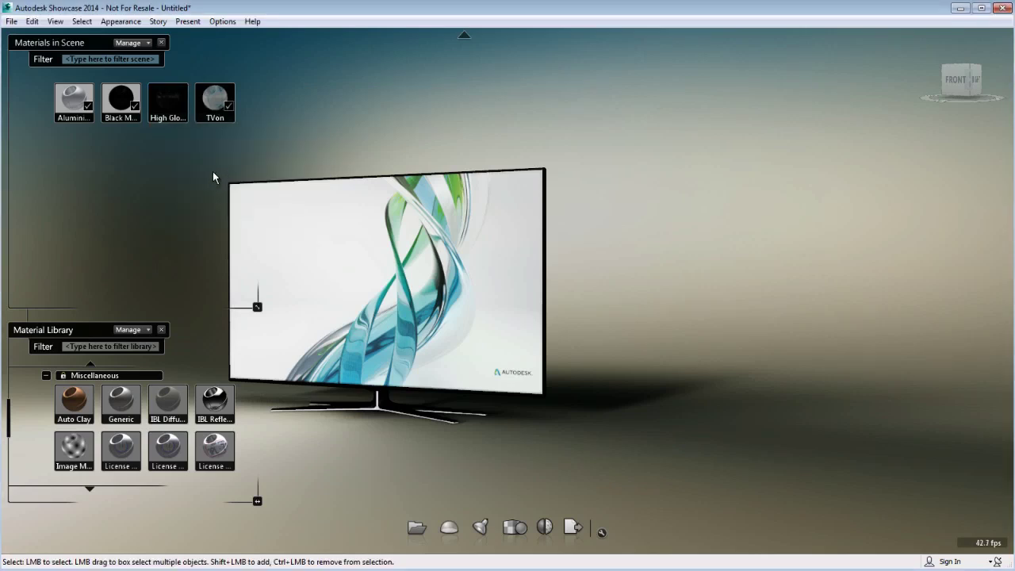
- Rename the High Gloss material to TVoff and bring up the Alternative Lineups panel
right_click(168, 119)
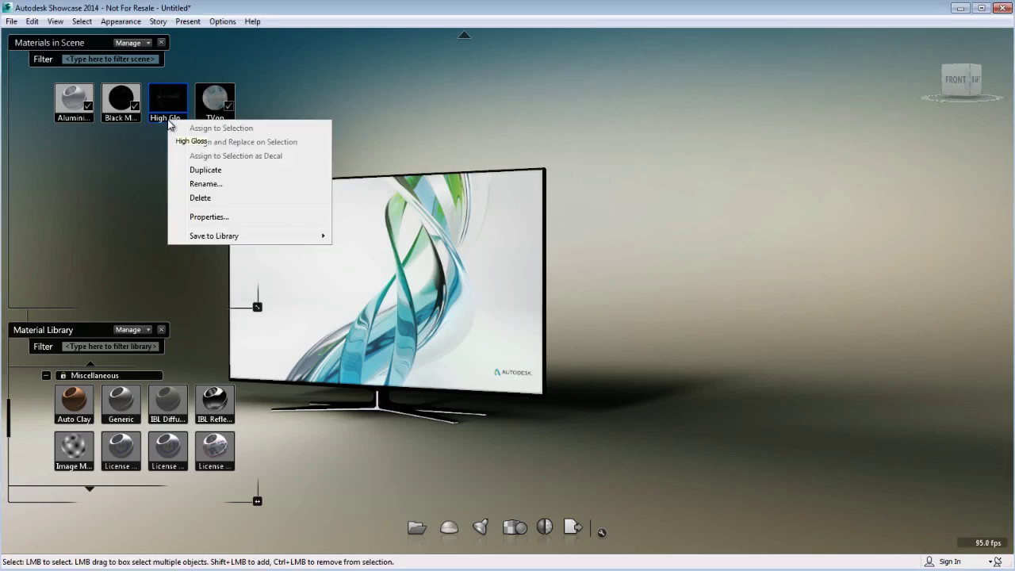
click(224, 187)
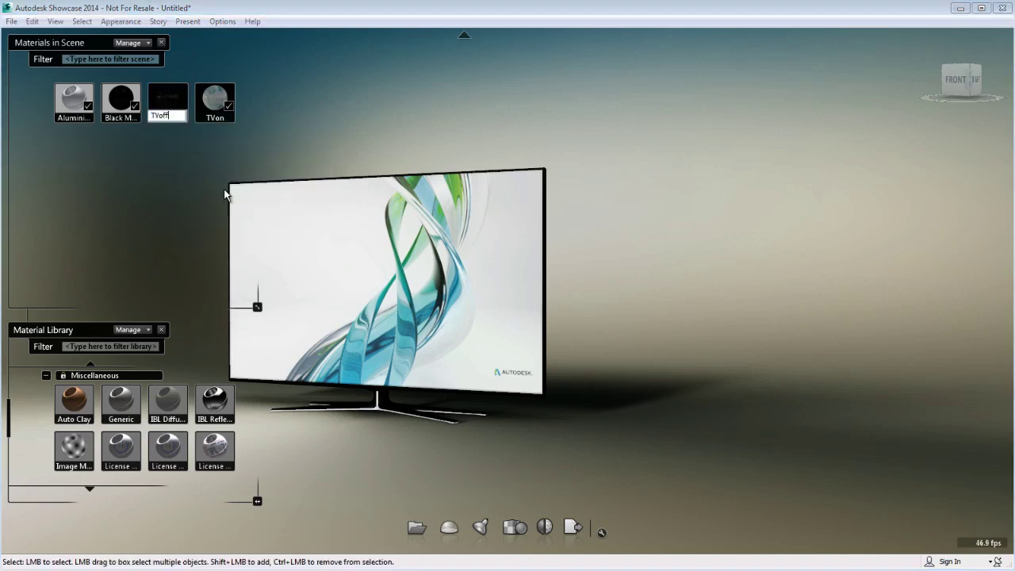
key(Return)
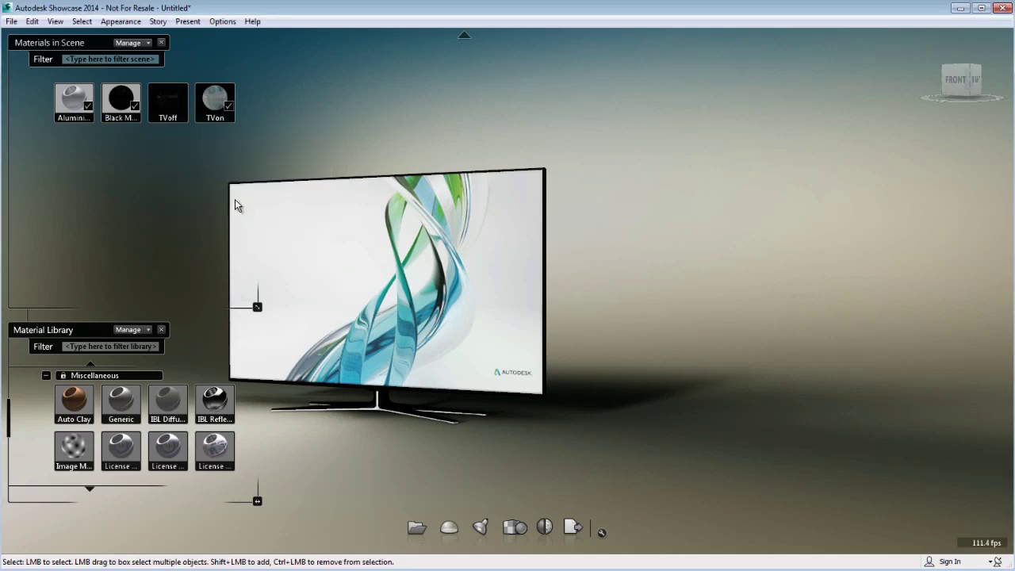
key(a)
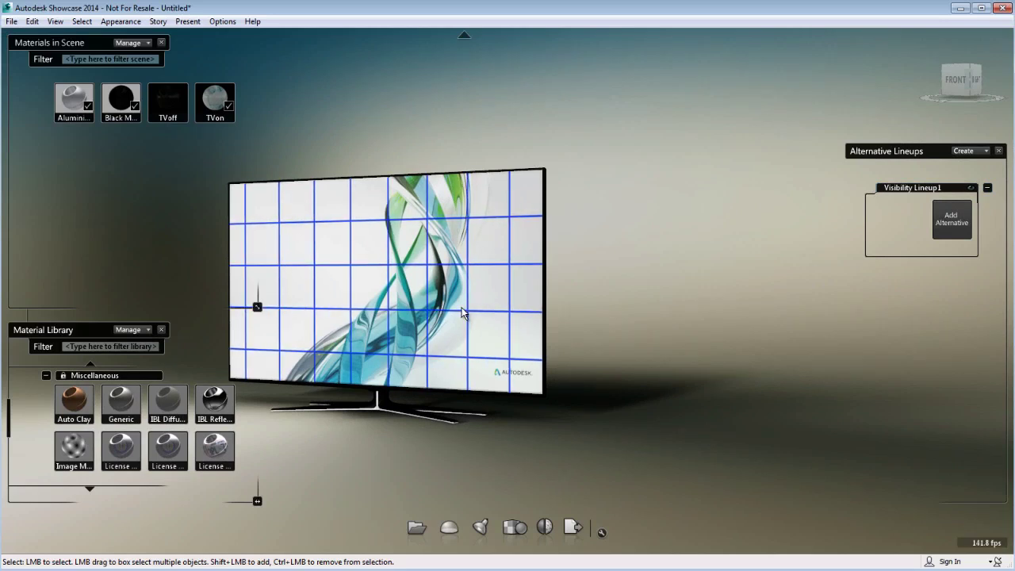
- Add the first alternative to Visibility Lineup1 and rename it TVon
click(952, 218)
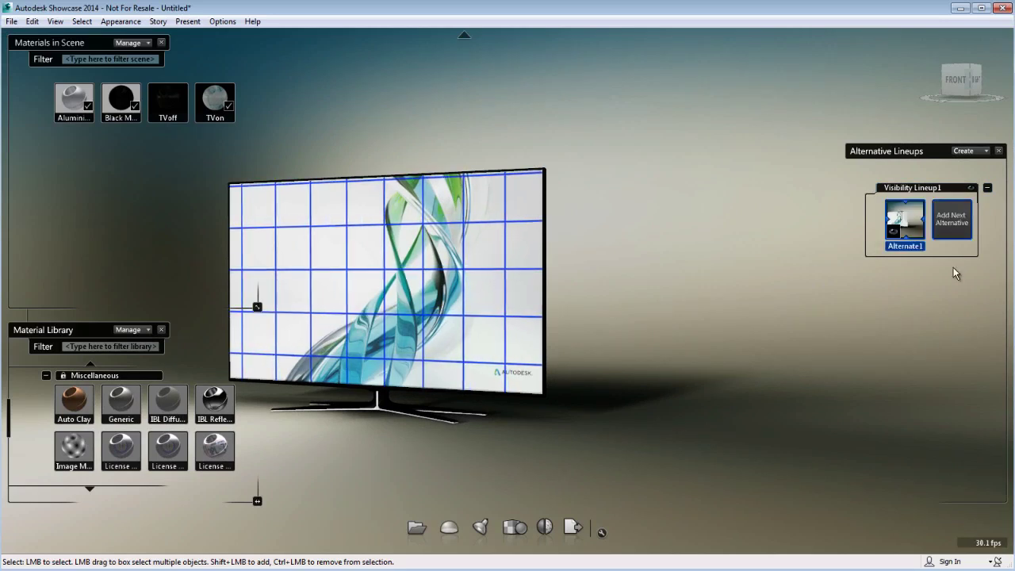
right_click(908, 247)
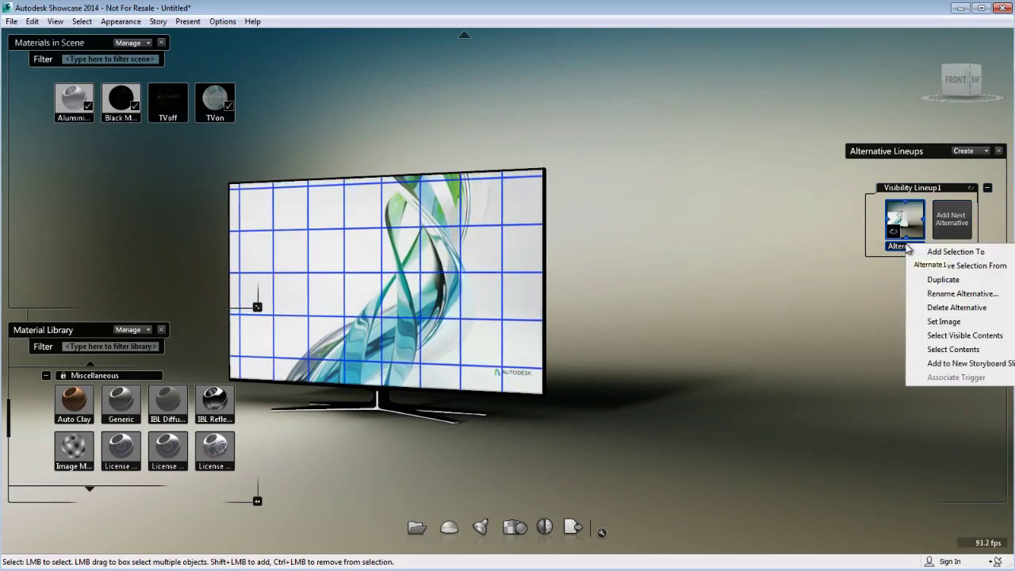
click(960, 295)
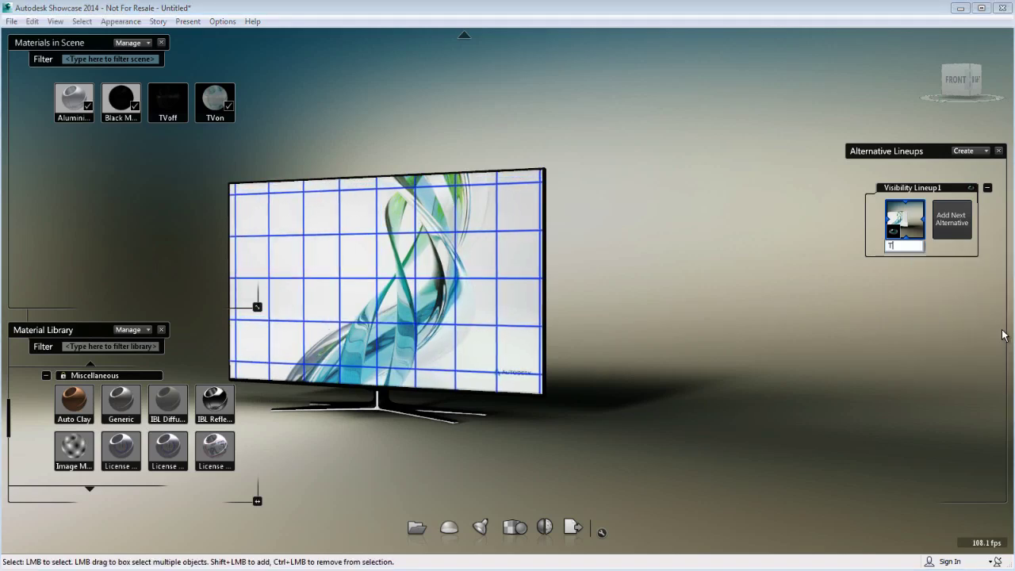
key(Return)
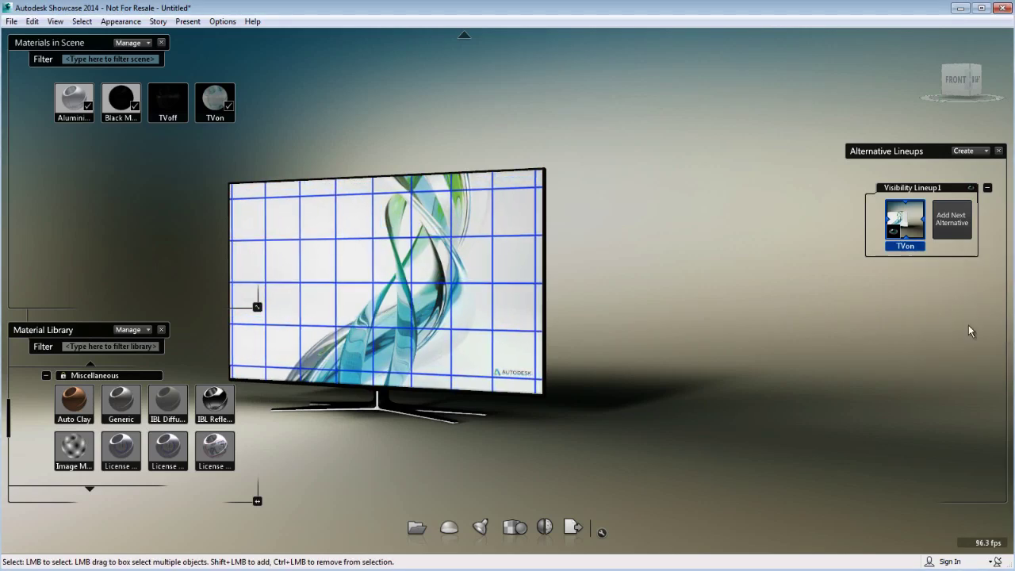
- Duplicate the screen surface, then add a second alternative named TVOFF
click(32, 21)
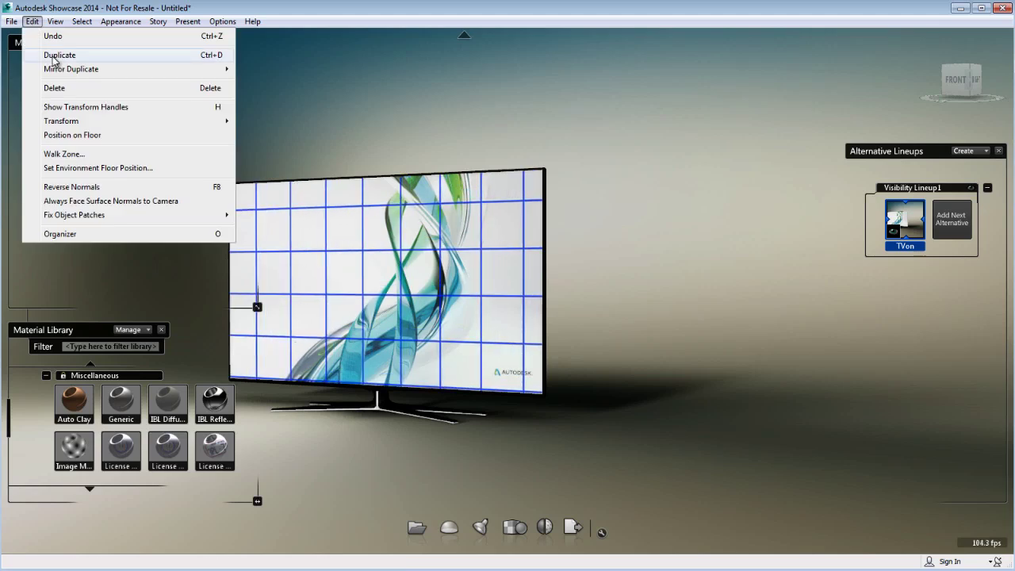
click(53, 59)
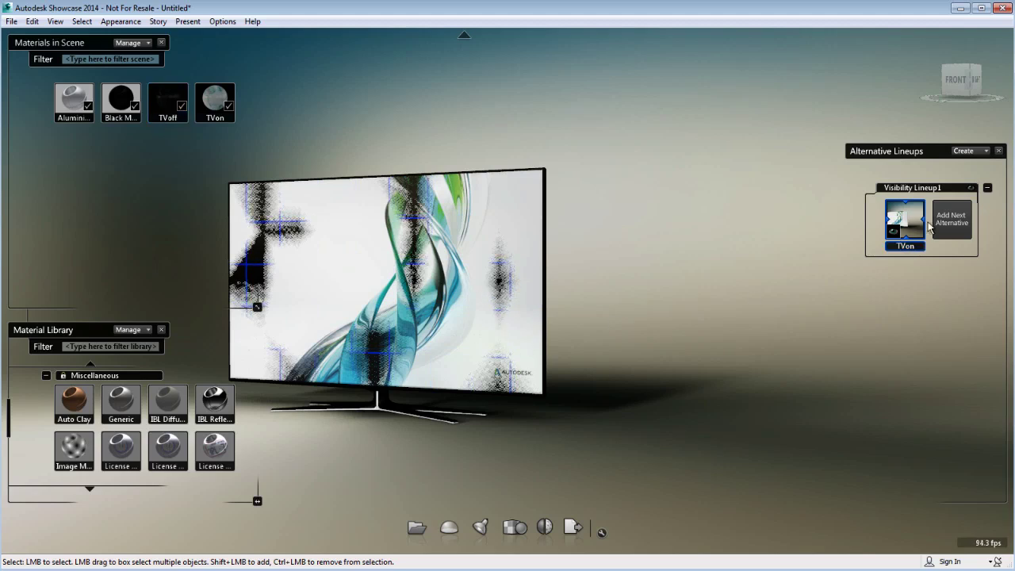
click(951, 222)
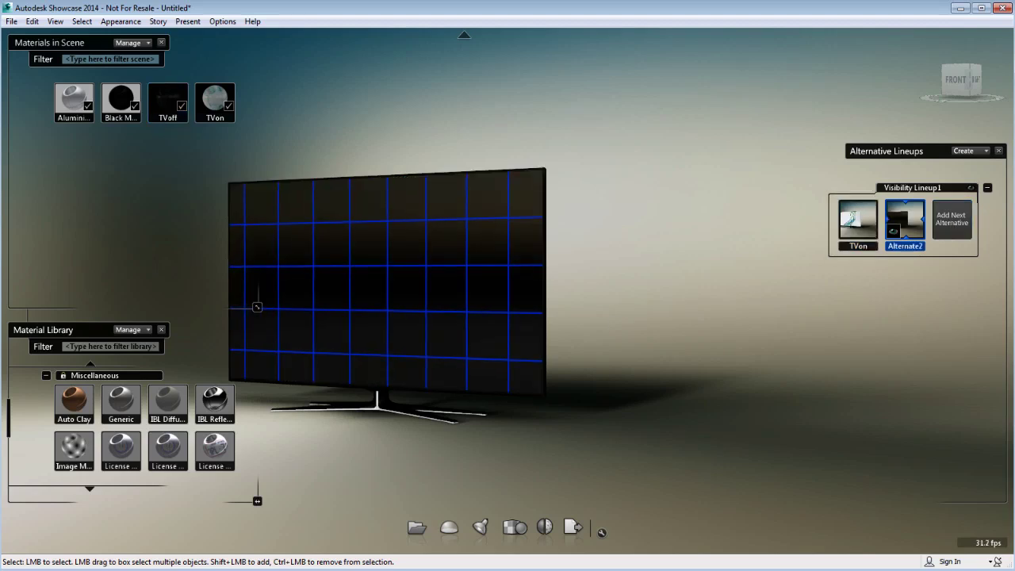
right_click(903, 245)
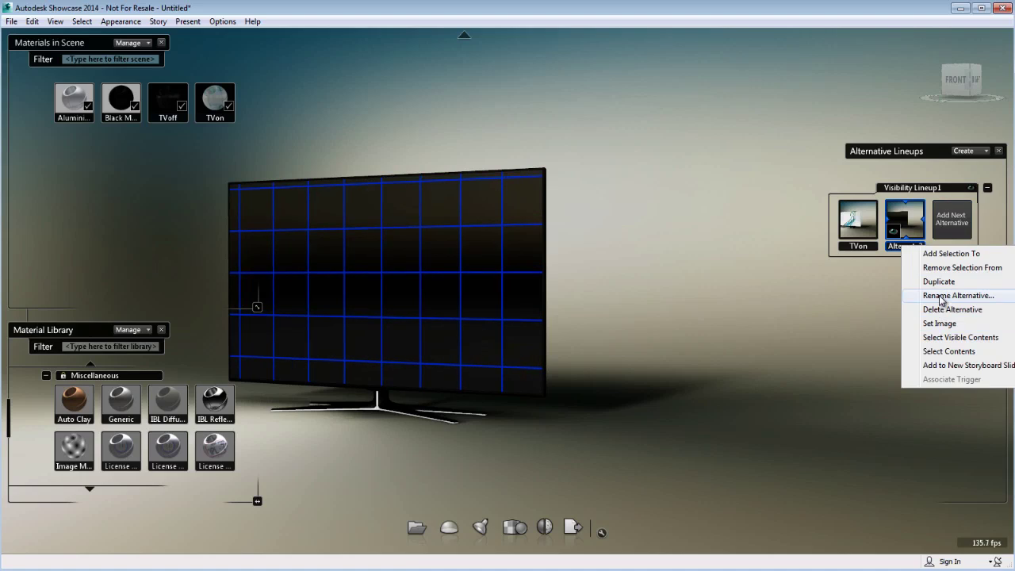
click(941, 296)
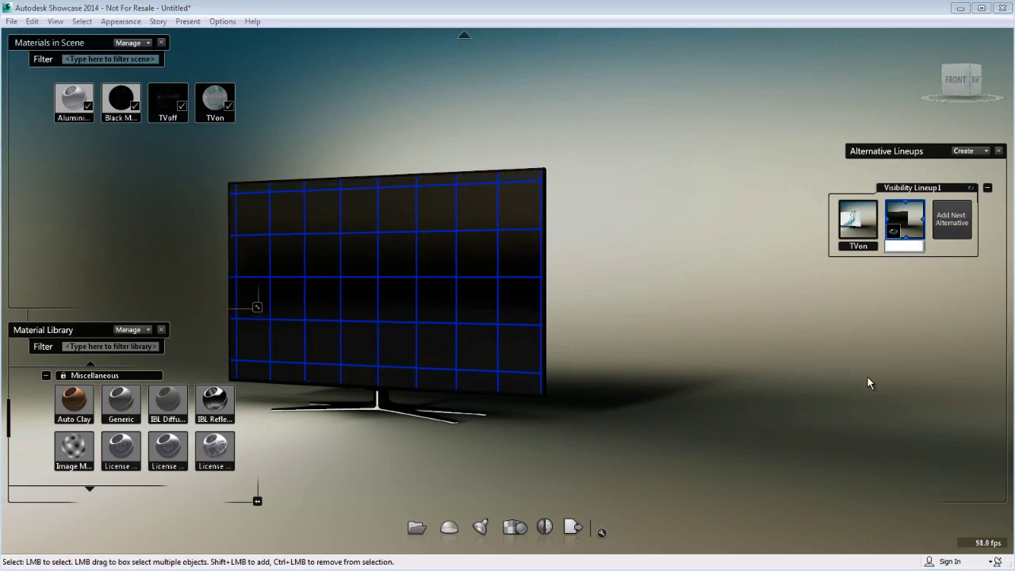
text(TVOFF)
key(Return)
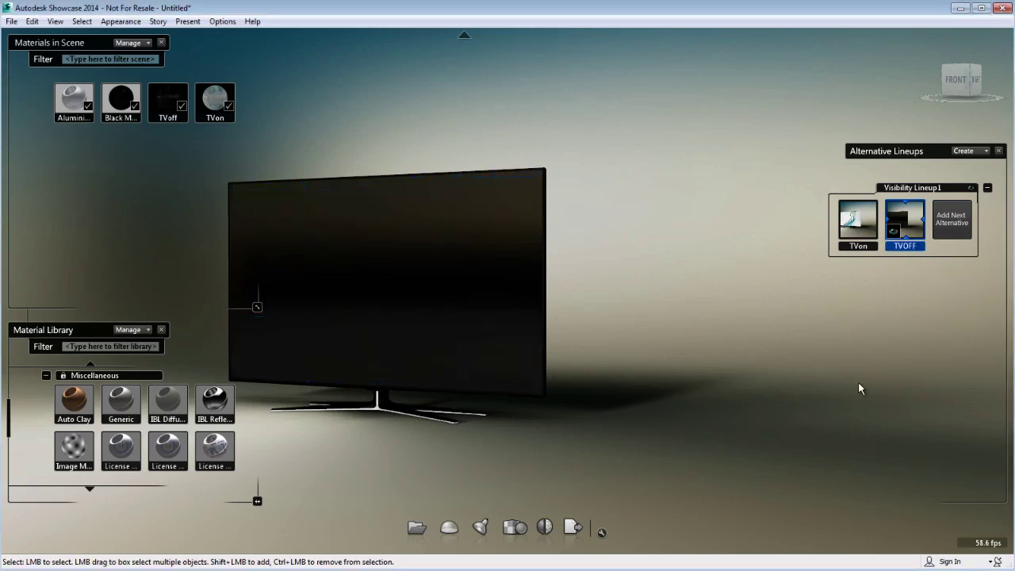
- Switch between the TVon and TVOFF alternatives, ending on TVOFF
click(860, 222)
click(902, 229)
click(861, 222)
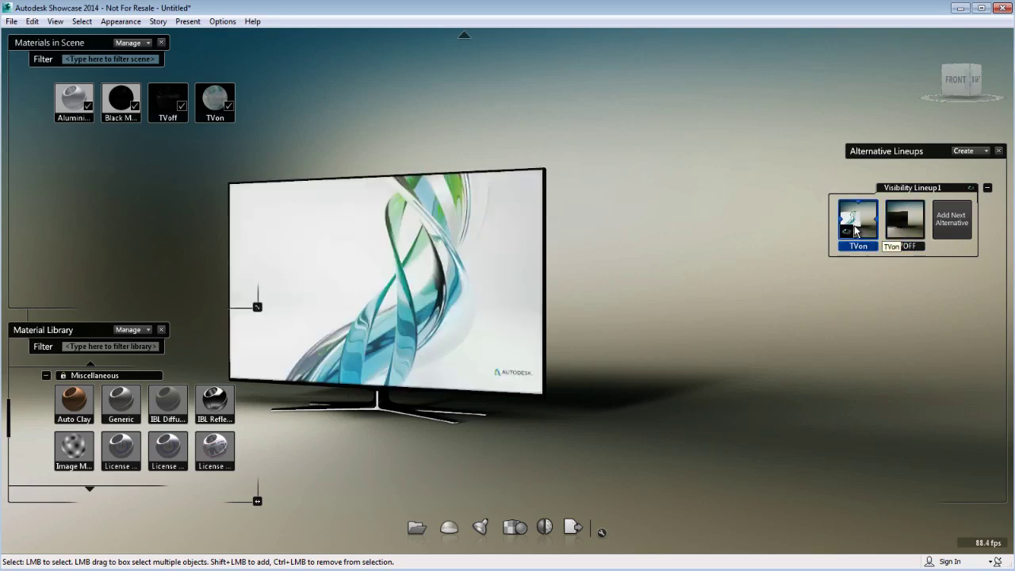
click(902, 230)
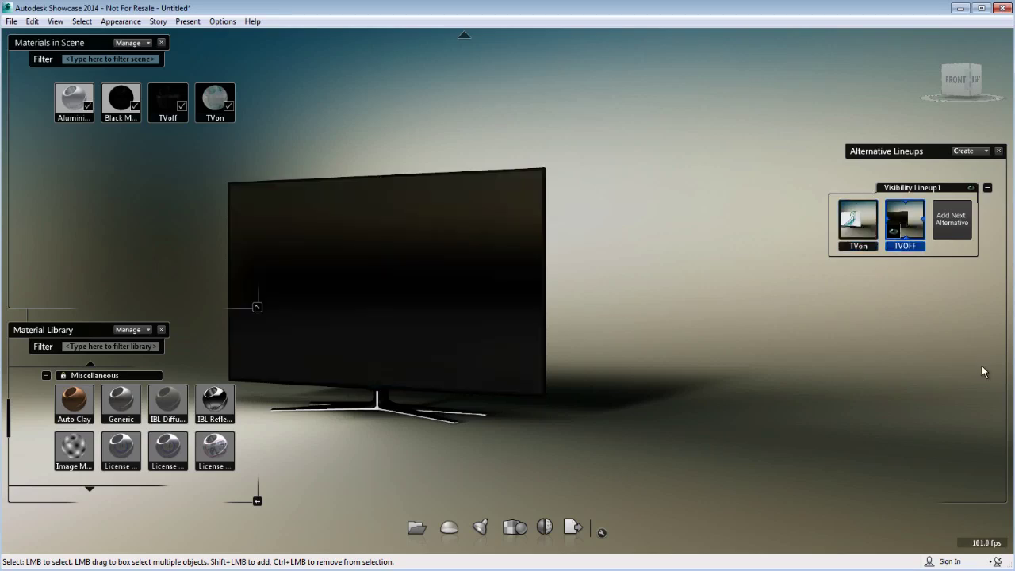
- Swap the material panels for Behaviors/Triggers and create a 3D trigger named TVon
click(161, 43)
key(b)
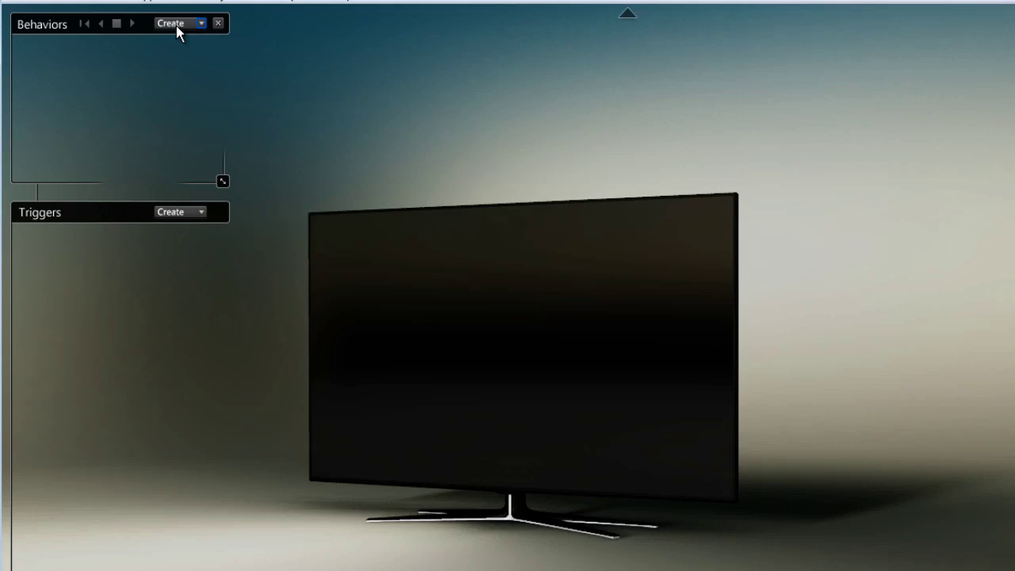
click(202, 213)
click(267, 224)
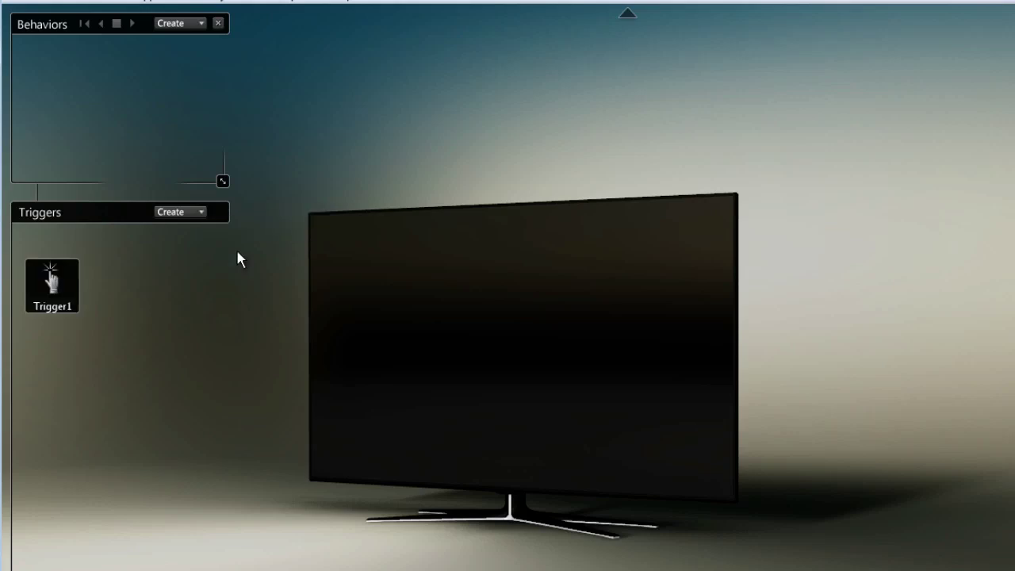
right_click(57, 306)
click(151, 399)
text(TV)
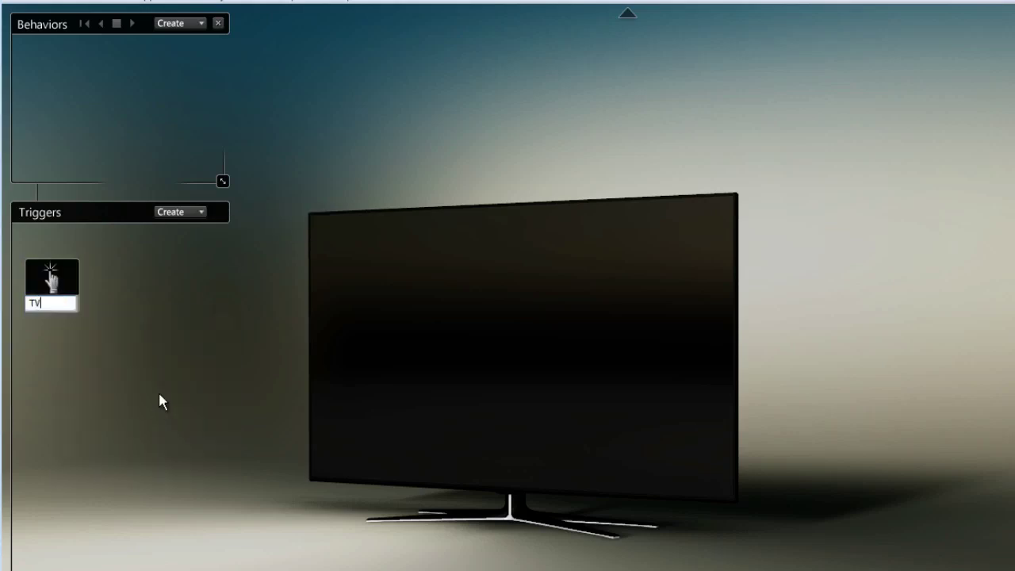
text(on)
key(Return)
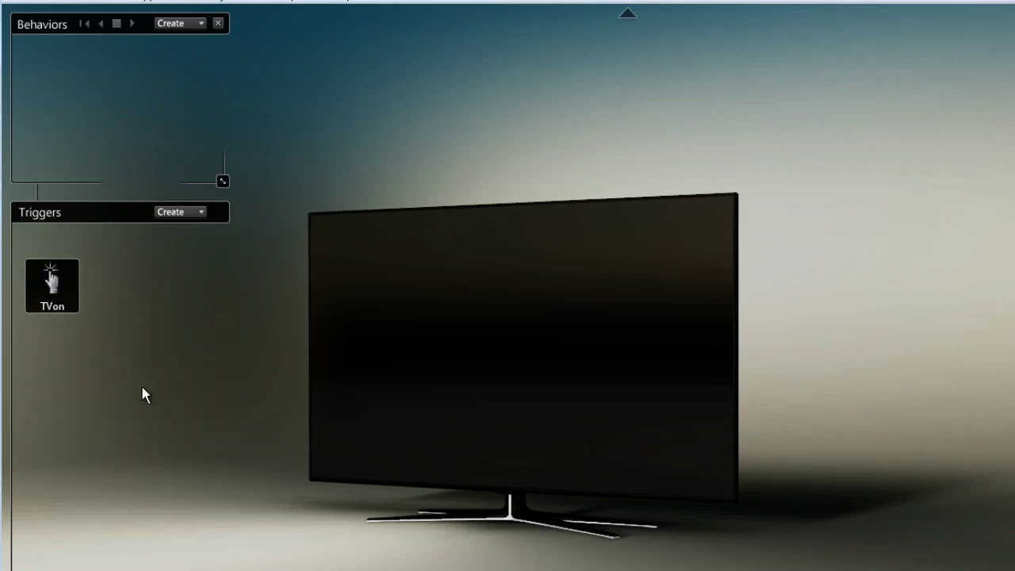
- Add the selected TV screen to the TVon trigger
click(448, 352)
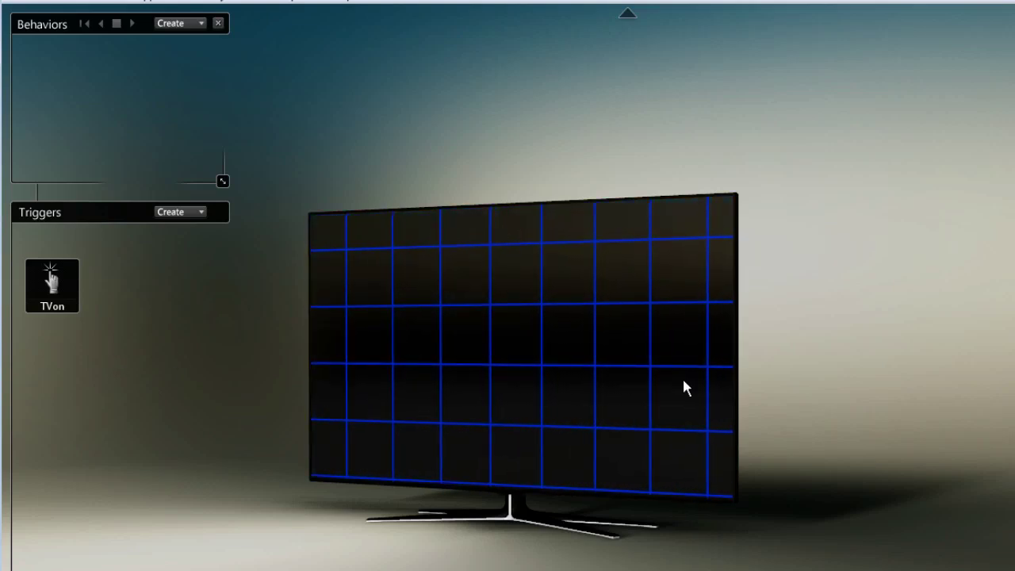
right_click(49, 282)
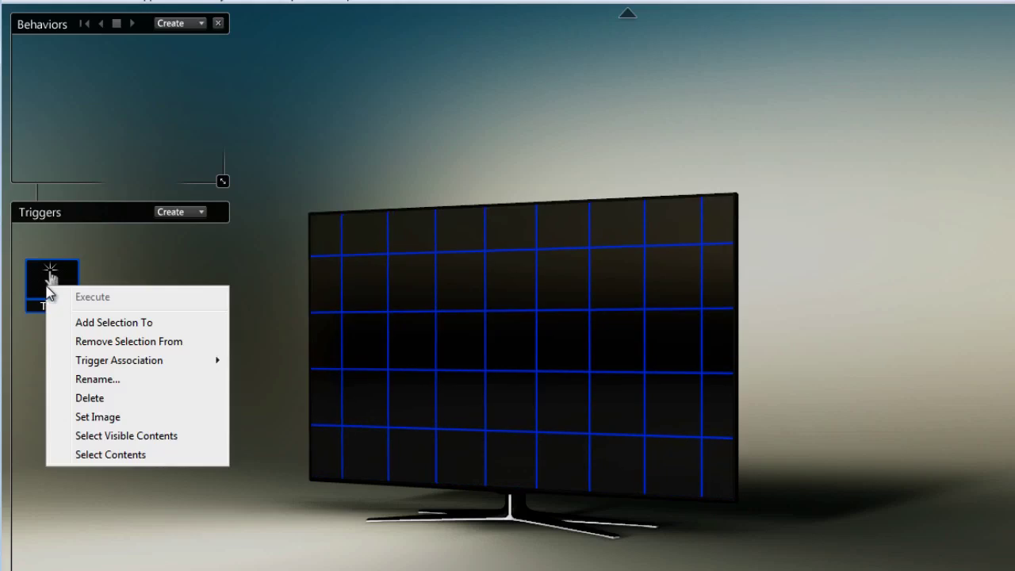
click(104, 322)
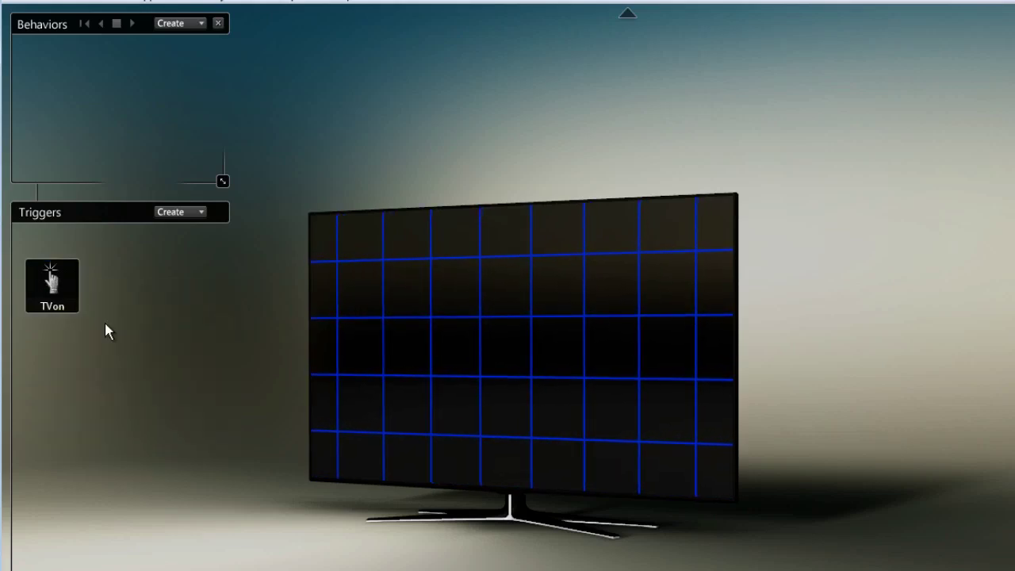
- Associate the TVon trigger with Visibility Lineup1's TVon alternative, then show TVon
right_click(61, 286)
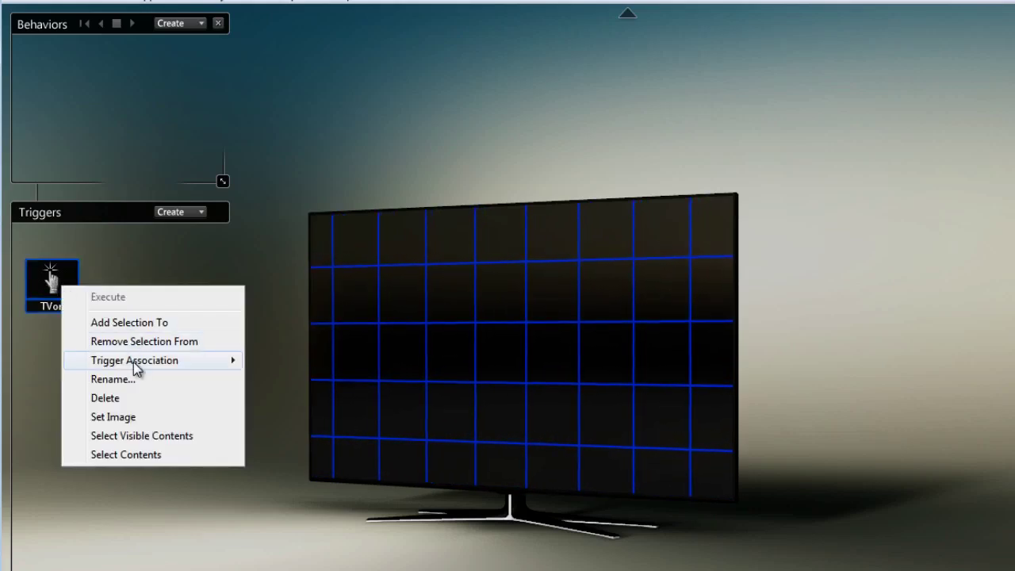
mouse_move(133, 363)
mouse_move(281, 366)
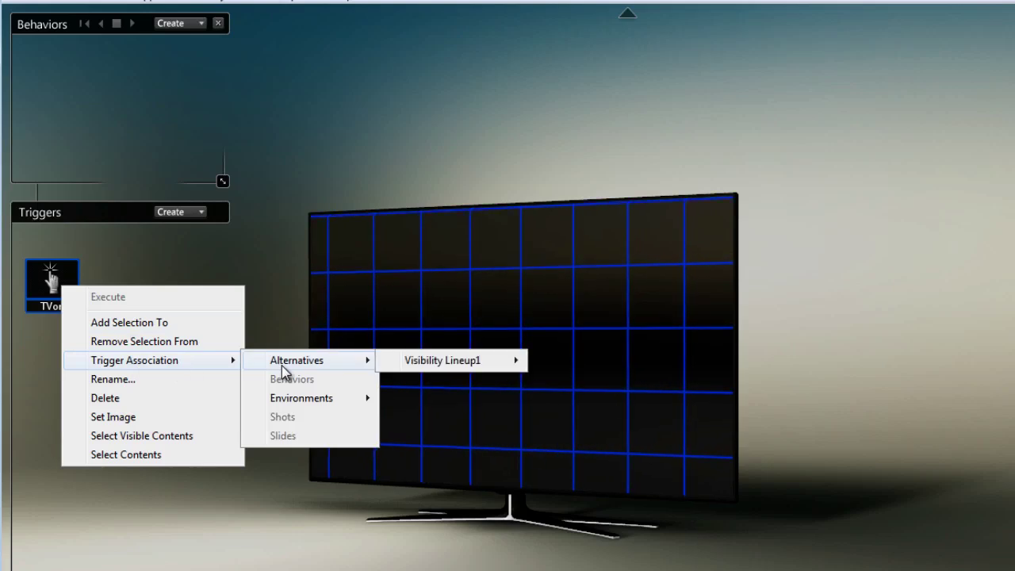
mouse_move(449, 363)
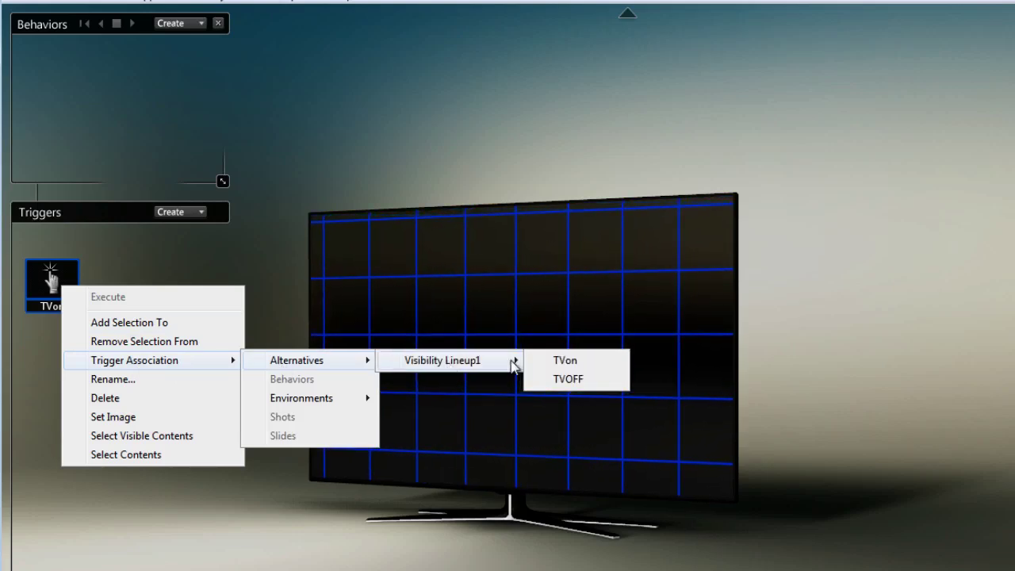
click(597, 364)
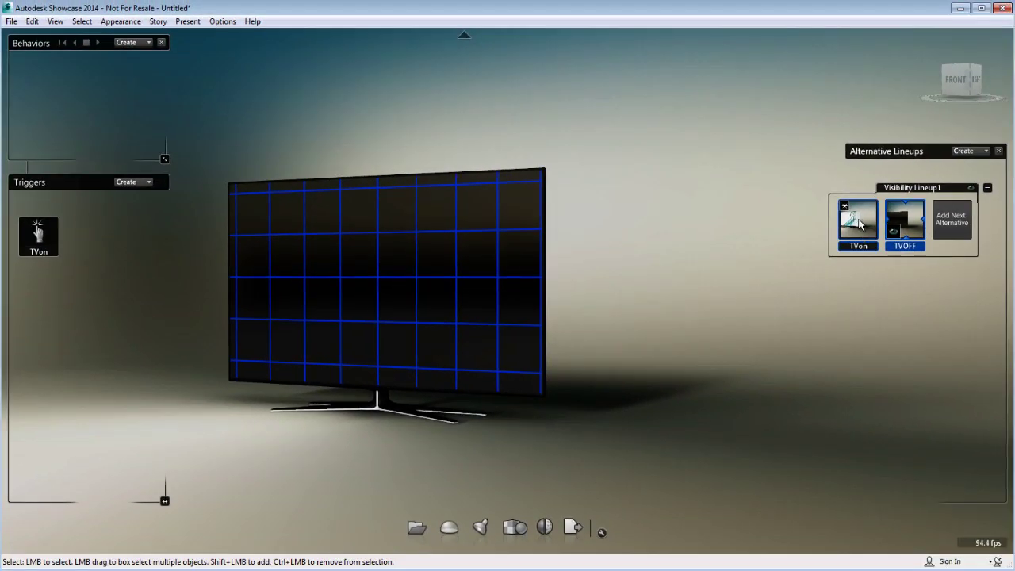
click(860, 230)
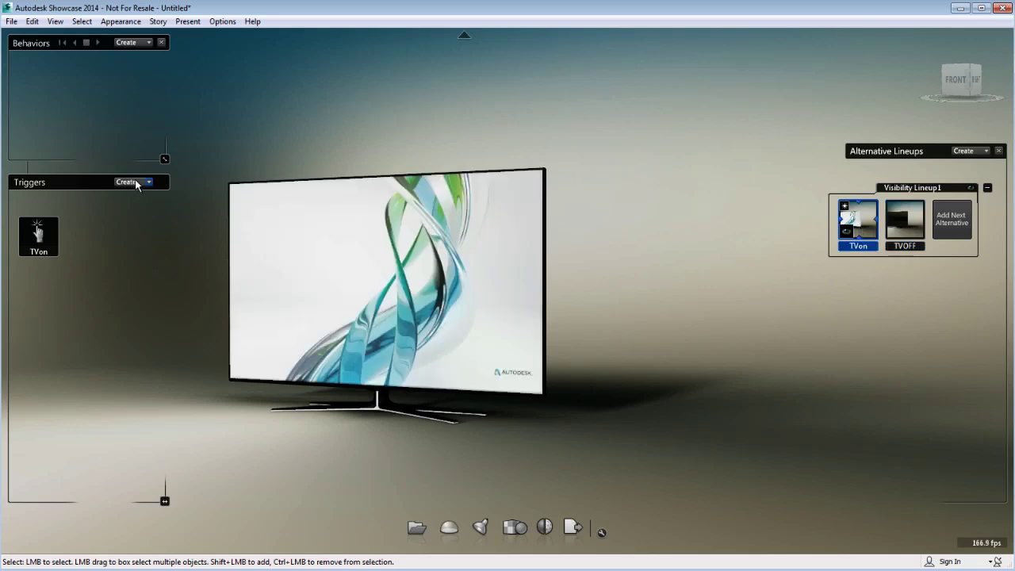
- Create a new 3D trigger and rename it TVoff
click(147, 183)
click(168, 194)
right_click(86, 249)
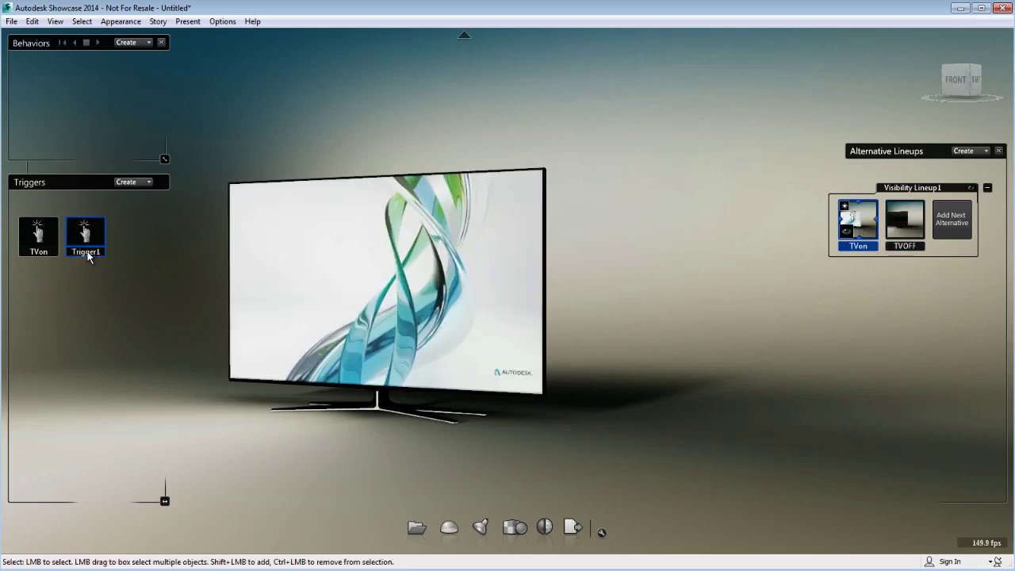
click(147, 322)
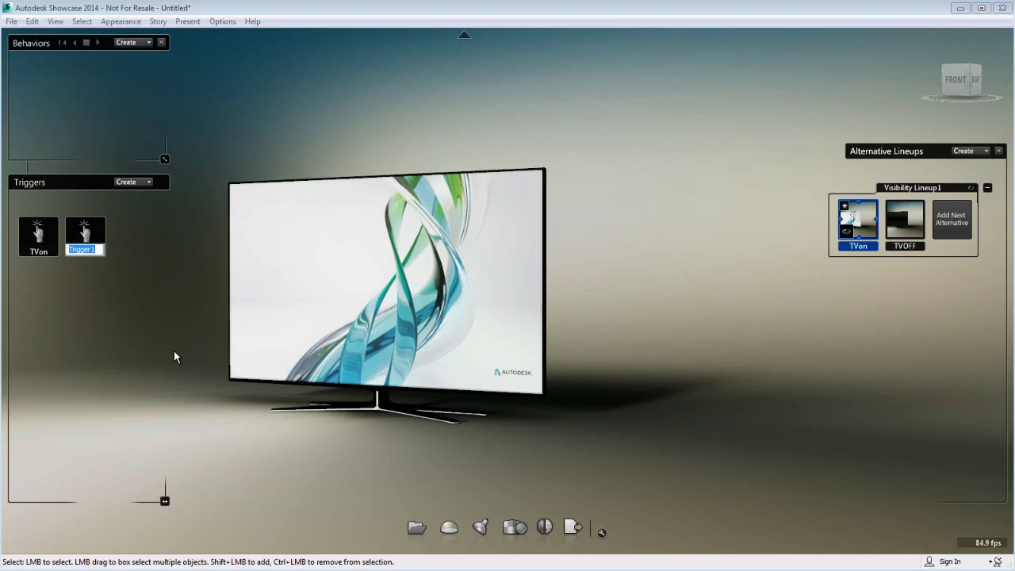
text(TVoff)
key(Return)
- Add the TV screen to TVoff and link it to Visibility Lineup1's TVOFF alternative
click(35, 241)
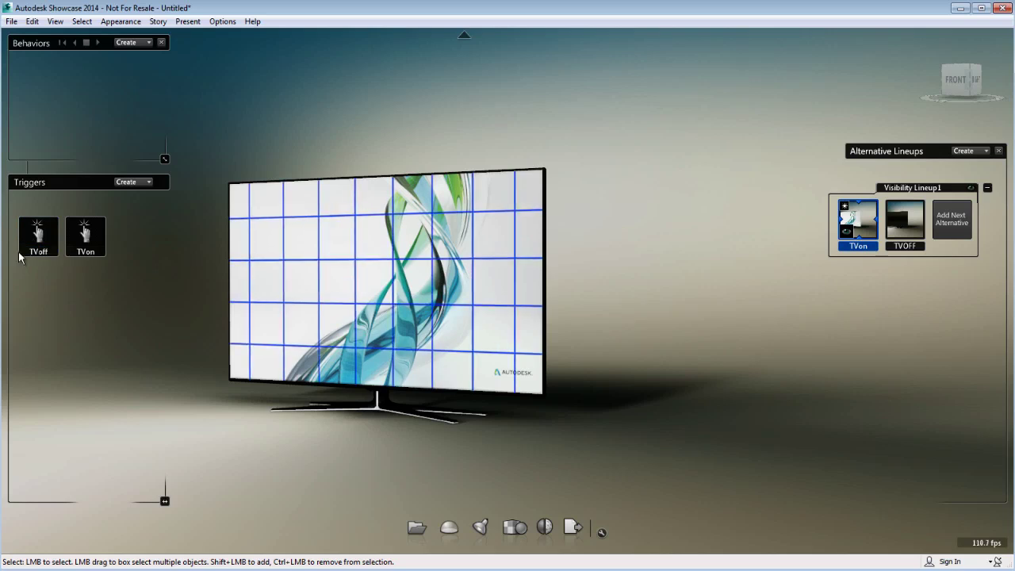
right_click(36, 236)
click(85, 262)
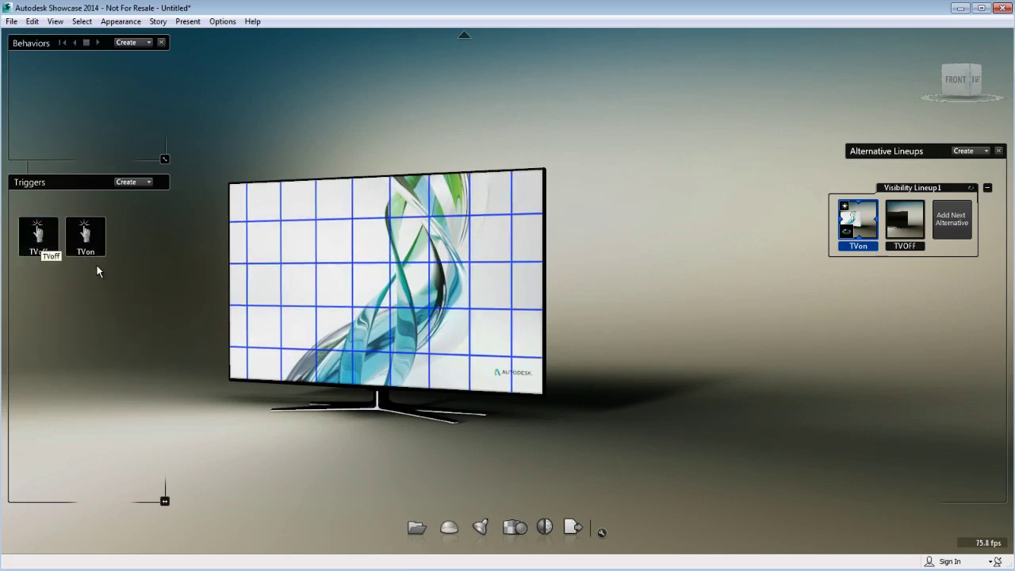
right_click(35, 229)
mouse_move(91, 287)
mouse_move(208, 286)
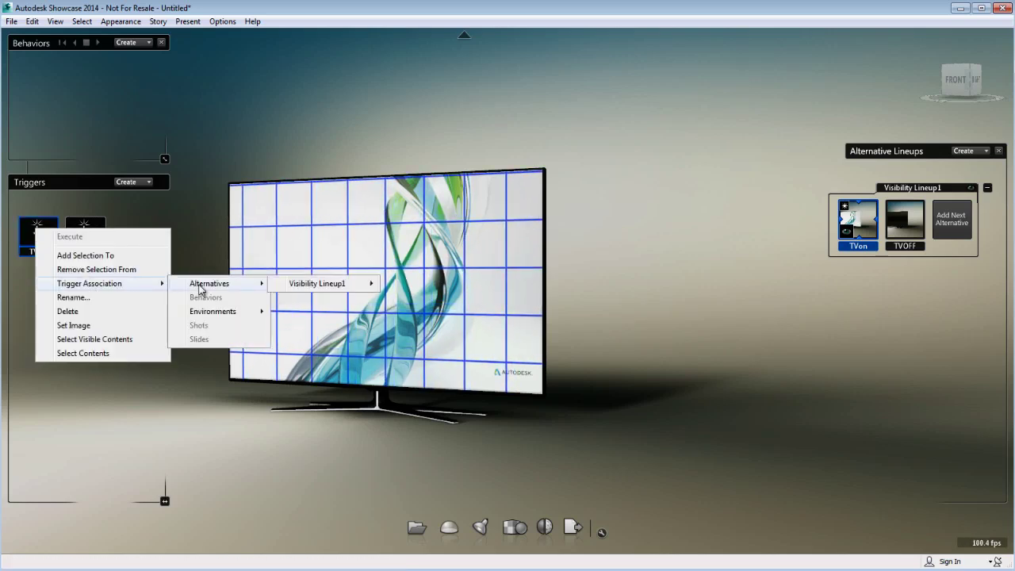
mouse_move(324, 290)
click(410, 297)
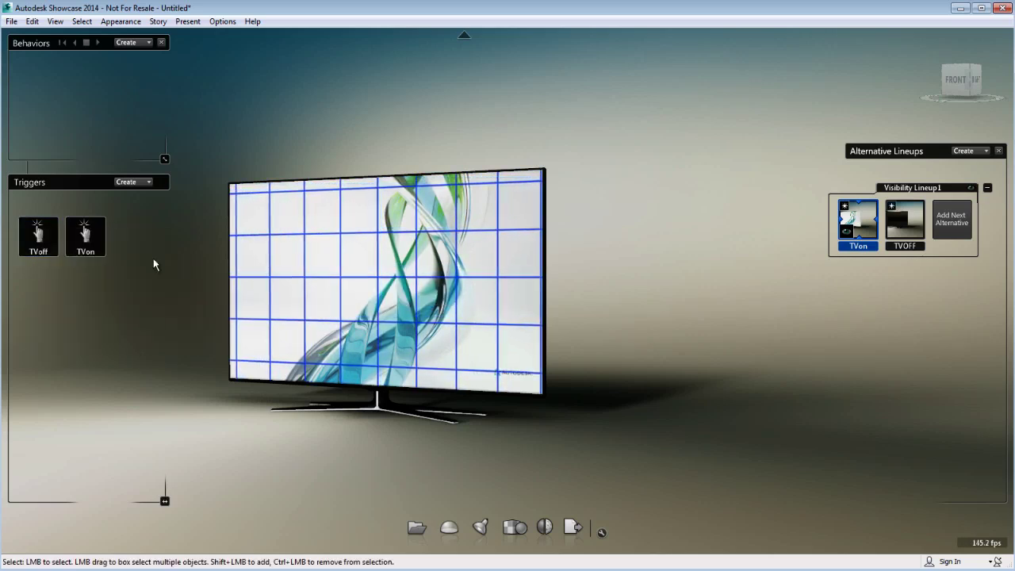
- Close the behaviour and trigger panels, then preview TVOFF and switch back to TVon
click(161, 44)
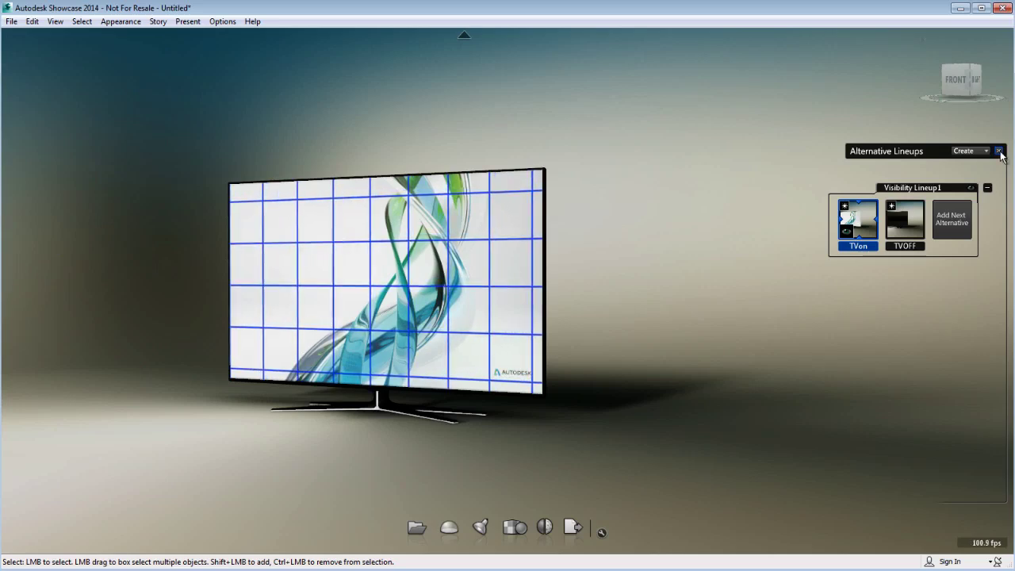
click(907, 236)
click(858, 222)
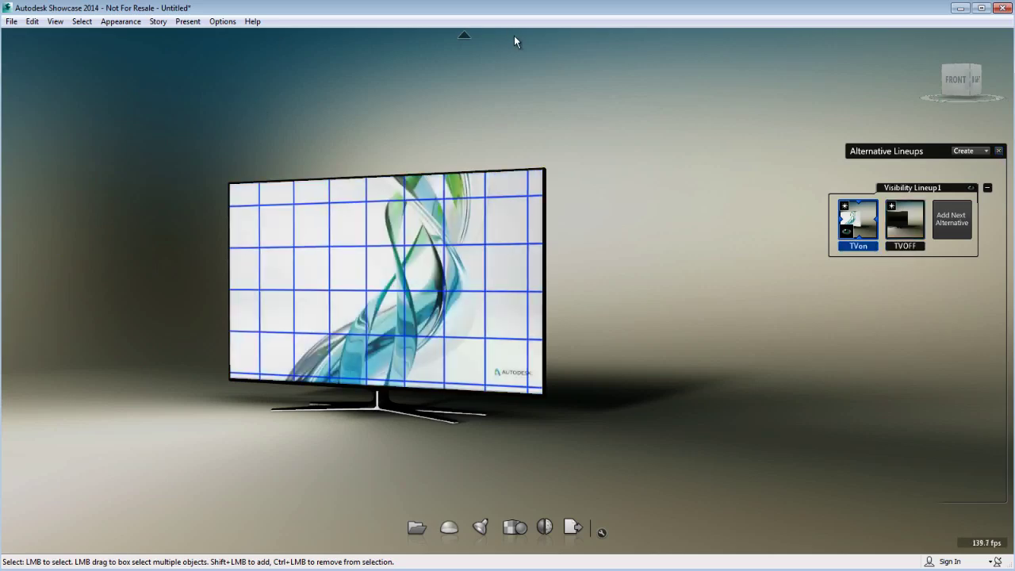
- Enter Presentation Mode and click the TV screen to switch it off and on
click(188, 22)
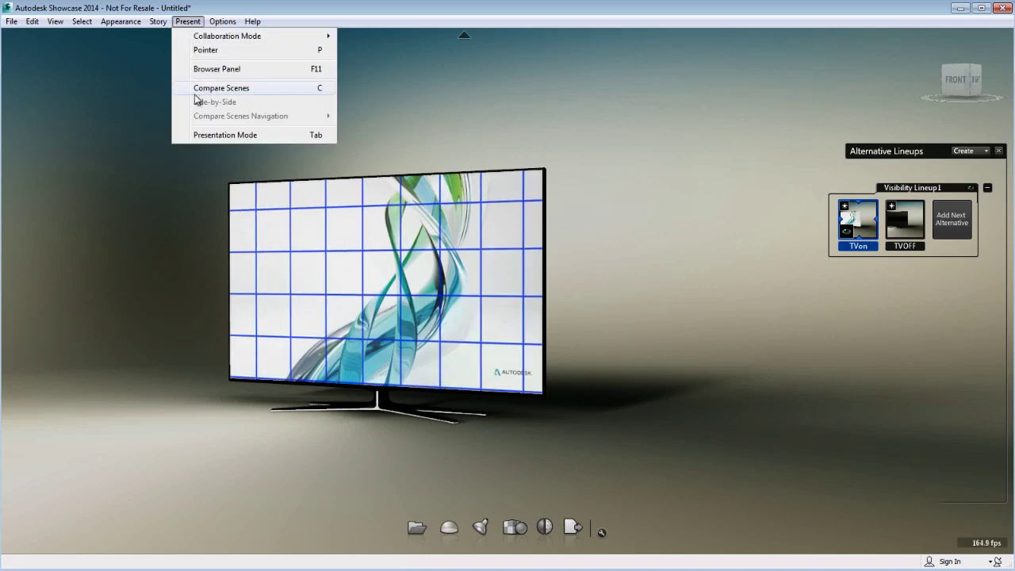
click(200, 136)
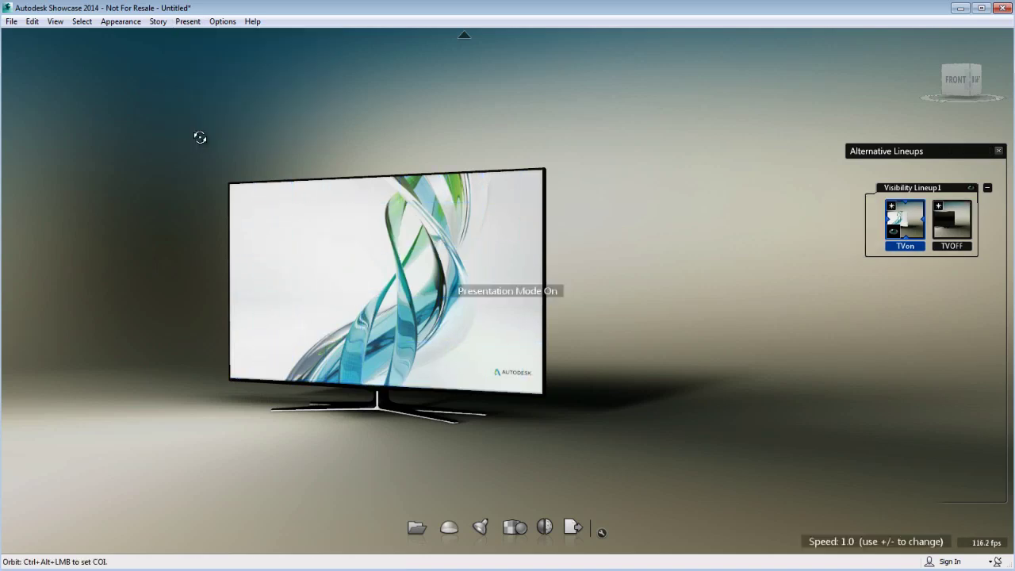
click(352, 302)
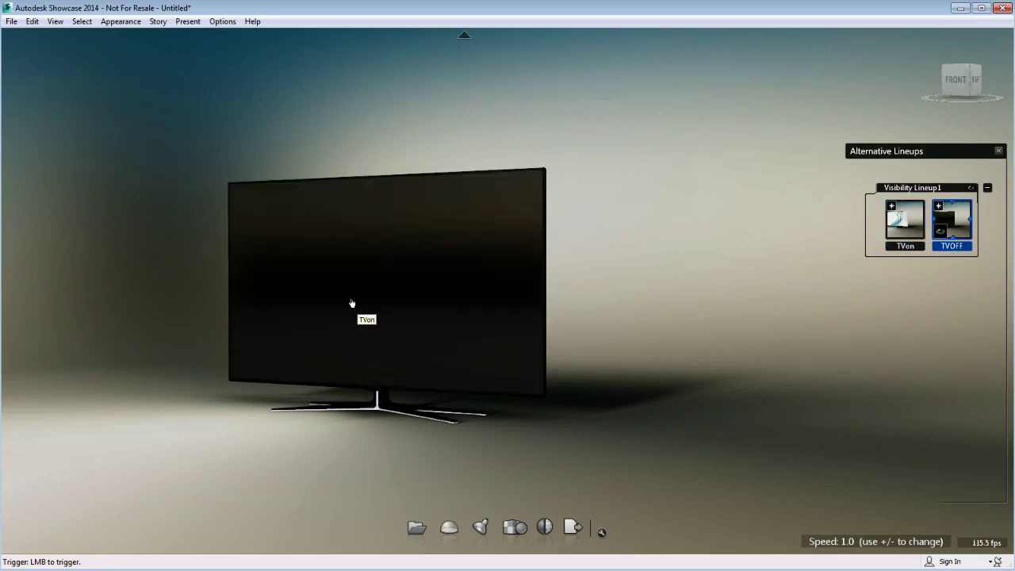
click(401, 285)
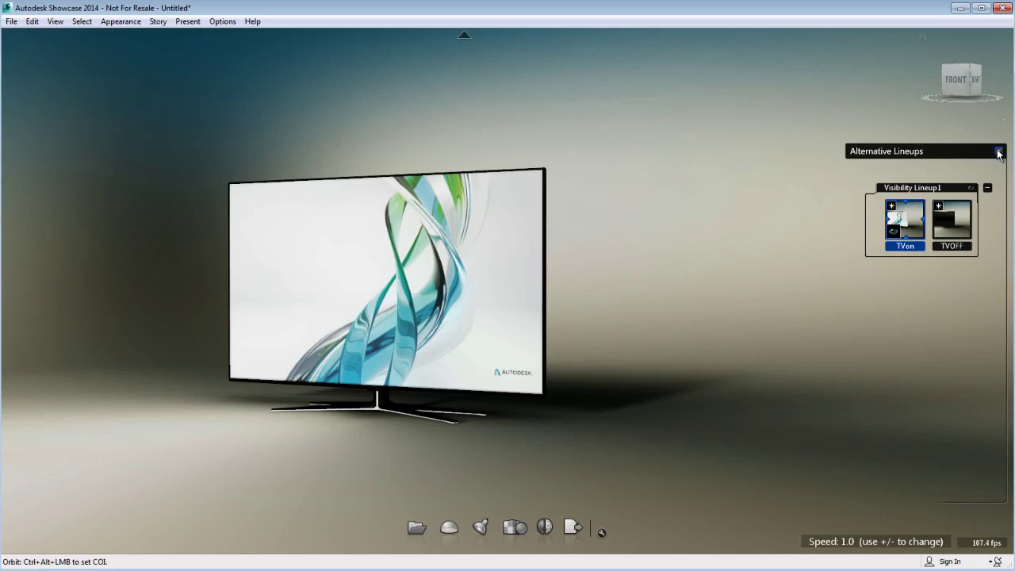
- From several orbited angles, click the TV repeatedly to toggle it between off and on
alt+drag(407, 335, 624, 340)
alt+middle_drag(623, 340, 483, 283)
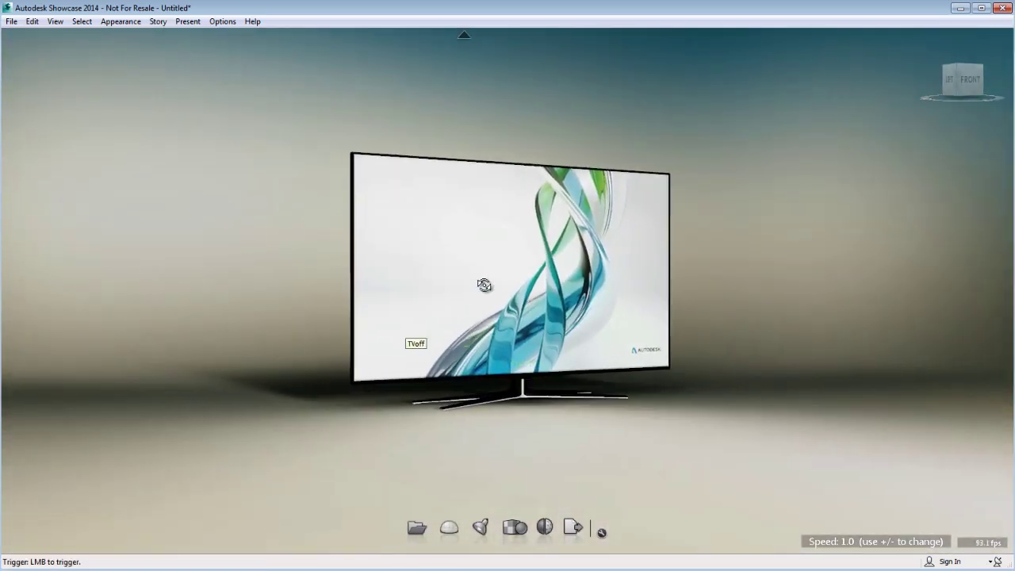
click(483, 284)
click(447, 313)
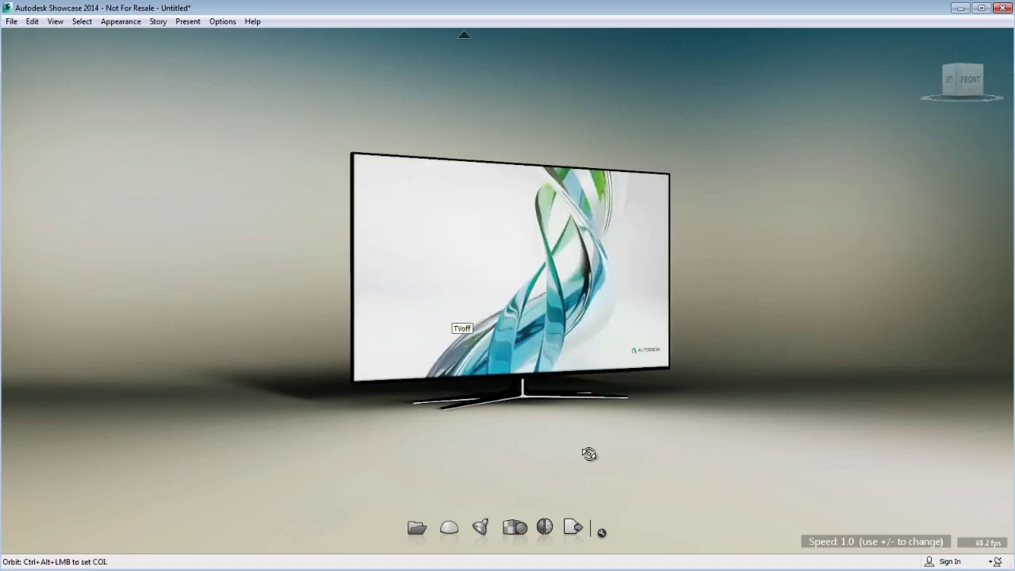
click(473, 344)
click(402, 280)
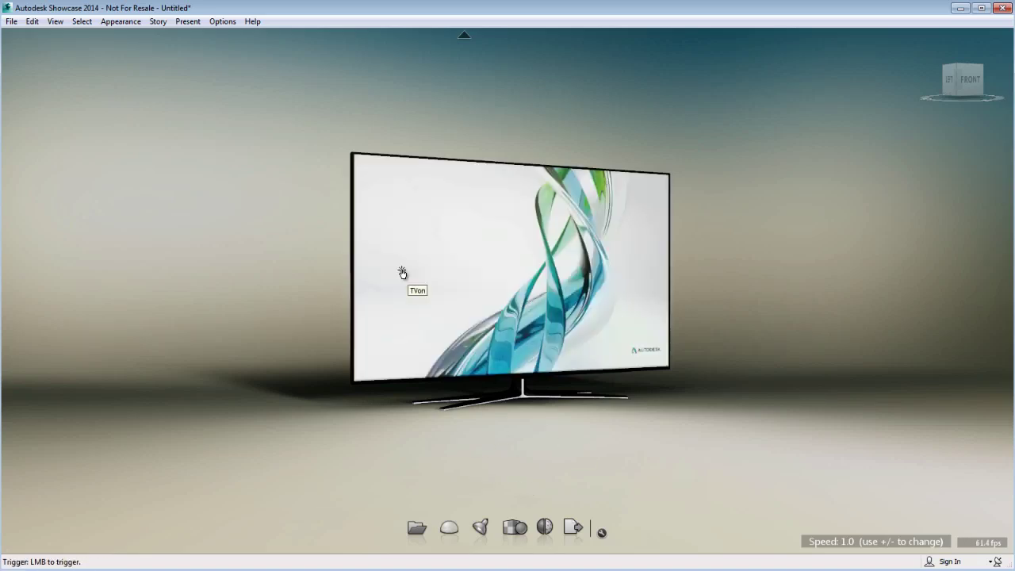
drag(610, 284, 236, 291)
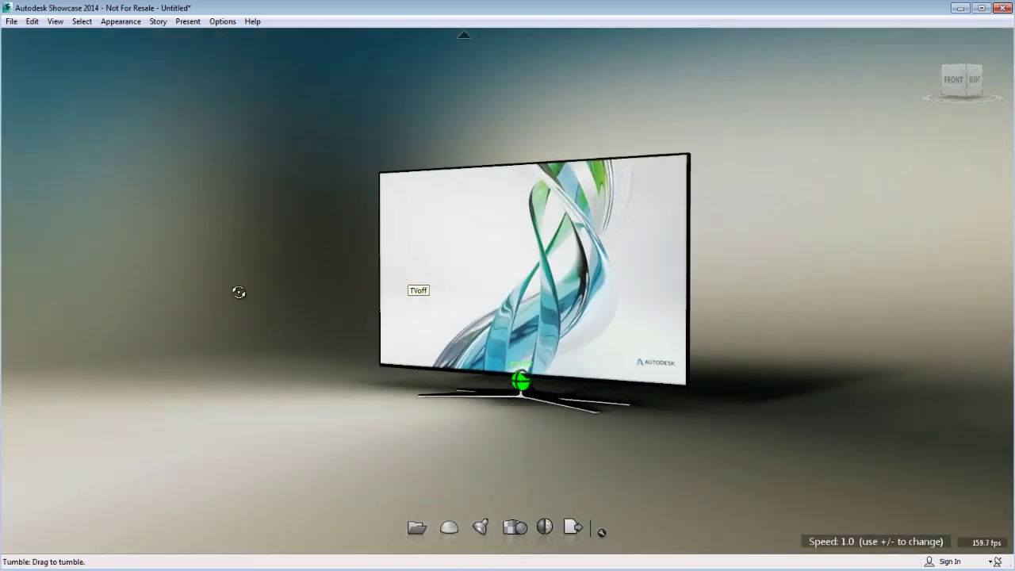
click(495, 270)
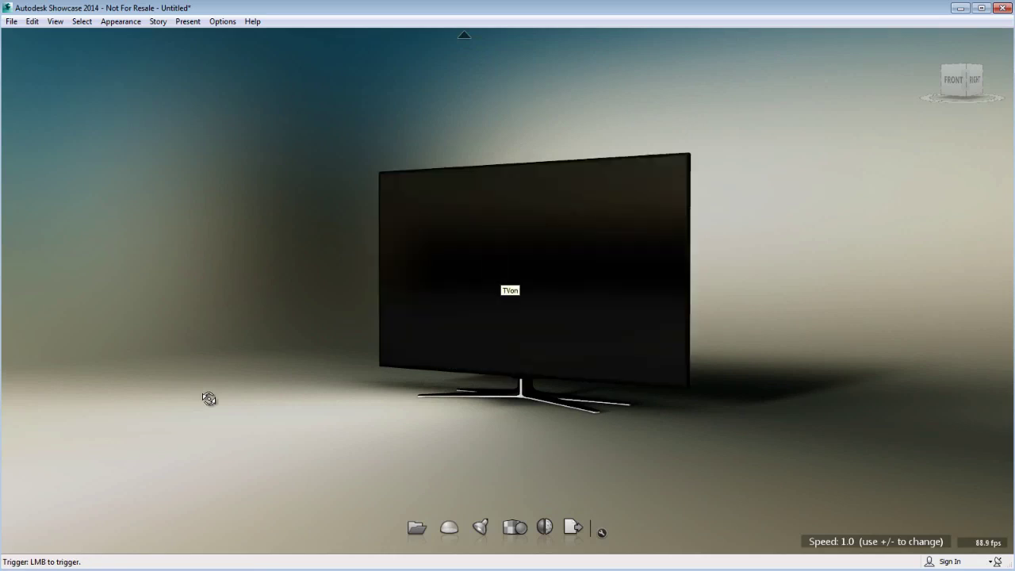
click(580, 272)
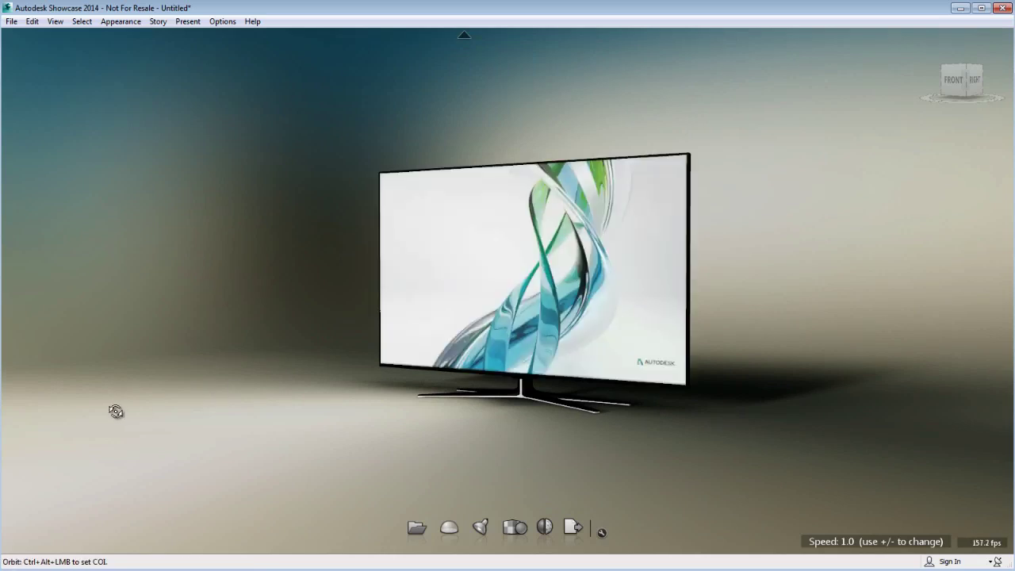